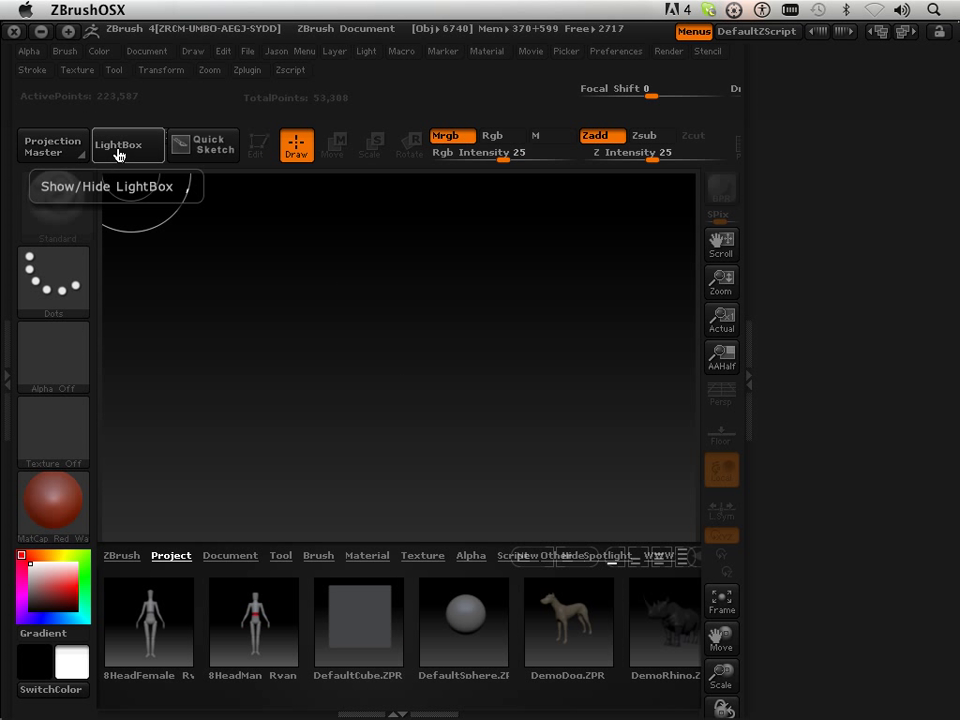
Load the ShadowBox128.ZPR project from the LightBox project library.
{"action": "left_click_drag", "start_coordinate": [668, 630], "coordinate": [400, 618]}
{"action": "left_click_drag", "start_coordinate": [523, 623], "coordinate": [371, 611]}
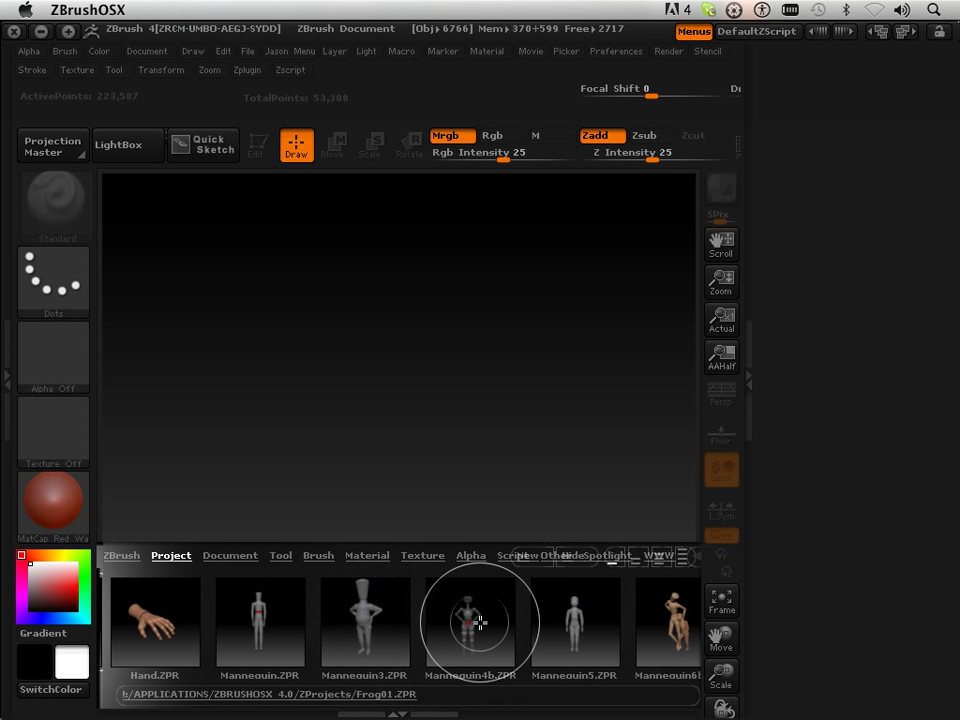
{"action": "left_click_drag", "start_coordinate": [557, 621], "coordinate": [422, 626]}
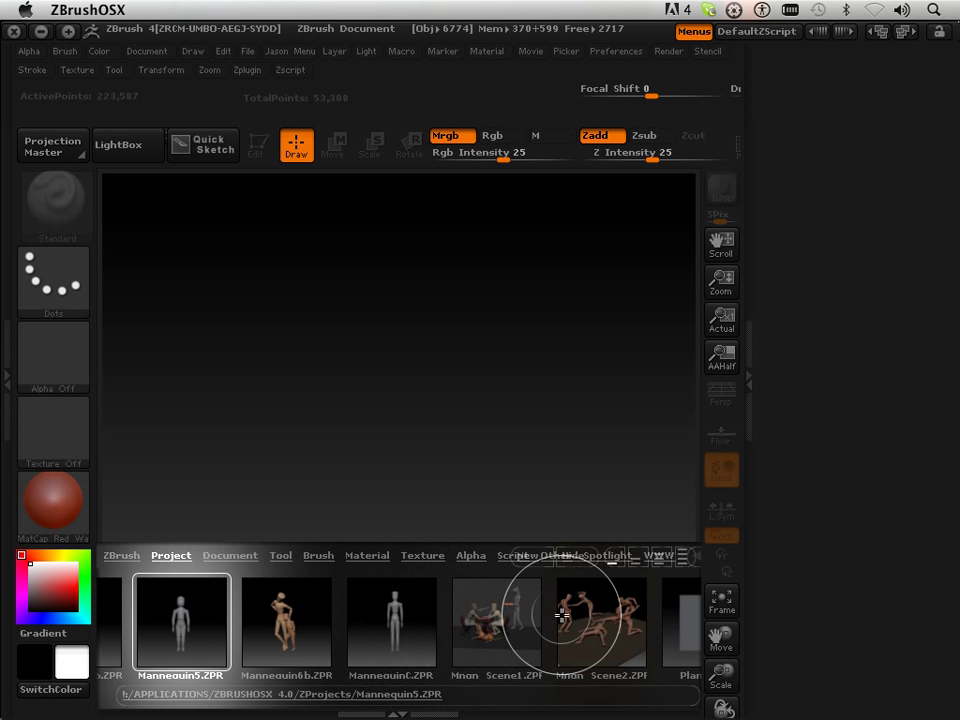
{"action": "left_click", "coordinate": [562, 615]}
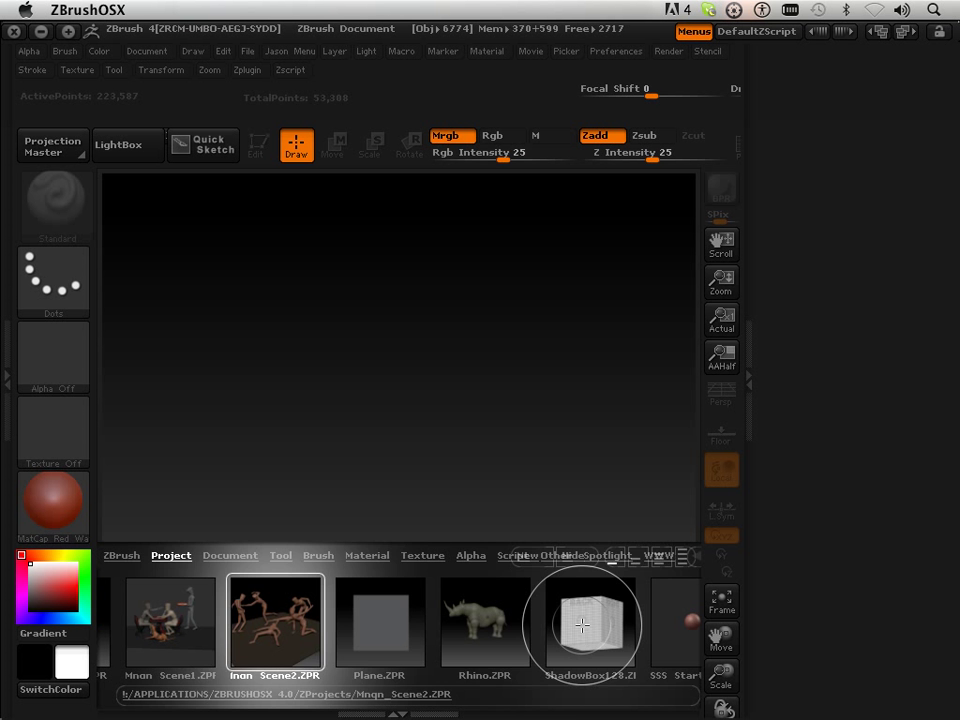
{"action": "double_click", "coordinate": [582, 625]}
{"action": "mouse_move", "coordinate": [590, 609]}
{"action": "left_mouse_down"}
{"action": "mouse_move", "coordinate": [628, 596]}
{"action": "mouse_move", "coordinate": [584, 602]}
{"action": "left_mouse_up"}
Raise the SubTool remesh resolution to 304 with ShadowBox switched off, and switch ShadowBox back on.
{"action": "left_click_drag", "start_coordinate": [764, 189], "coordinate": [768, 322]}
{"action": "left_click", "coordinate": [793, 248]}
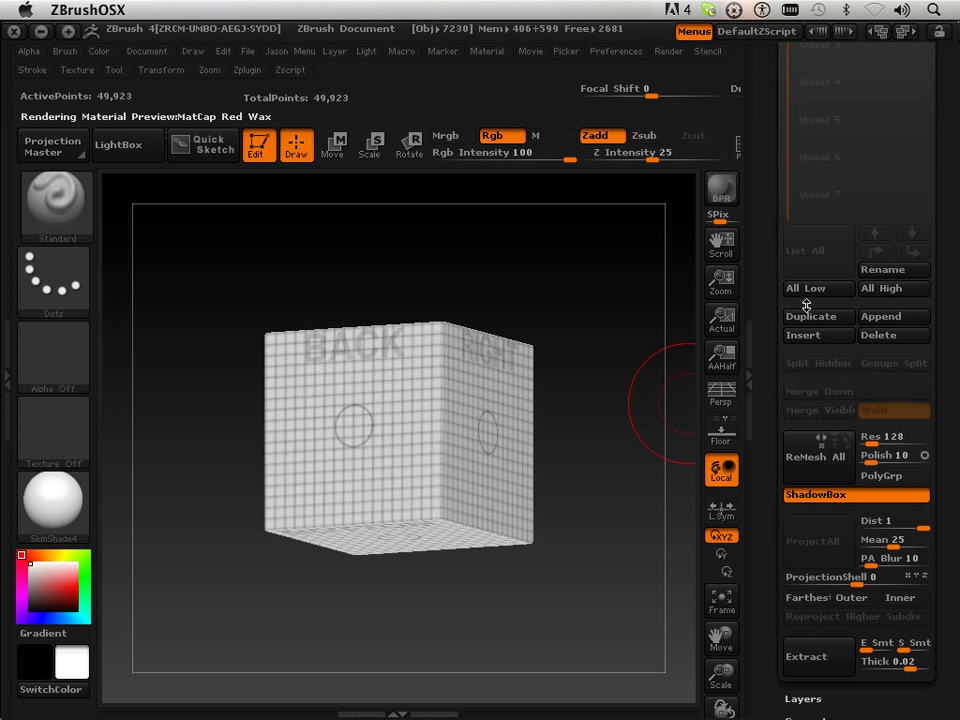
{"action": "left_click", "coordinate": [829, 492]}
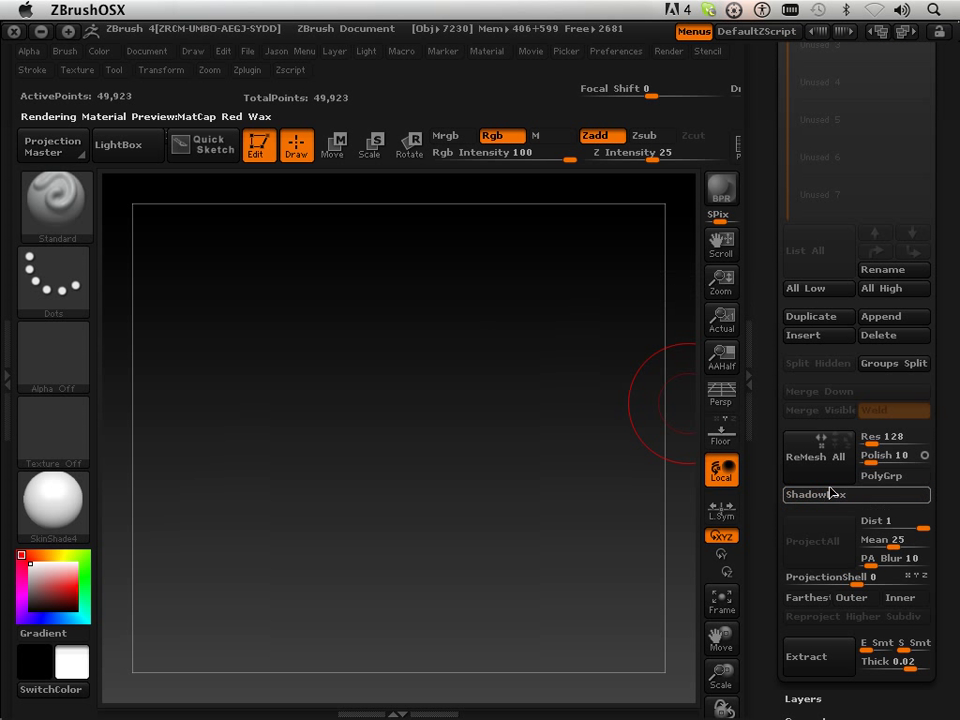
{"action": "left_click_drag", "start_coordinate": [873, 446], "coordinate": [876, 445]}
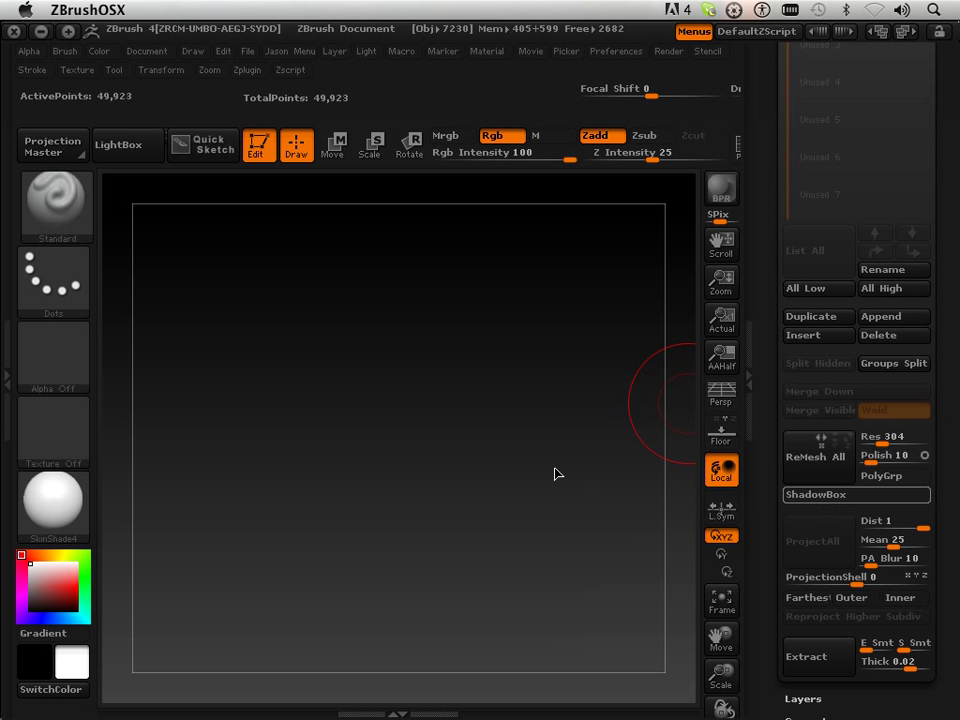
{"action": "mouse_move", "coordinate": [606, 521]}
{"action": "left_mouse_down"}
{"action": "mouse_move", "coordinate": [621, 561]}
{"action": "mouse_move", "coordinate": [625, 550]}
{"action": "mouse_move", "coordinate": [591, 553]}
{"action": "mouse_move", "coordinate": [581, 510]}
{"action": "mouse_move", "coordinate": [534, 536]}
{"action": "mouse_move", "coordinate": [431, 516]}
{"action": "left_mouse_up"}
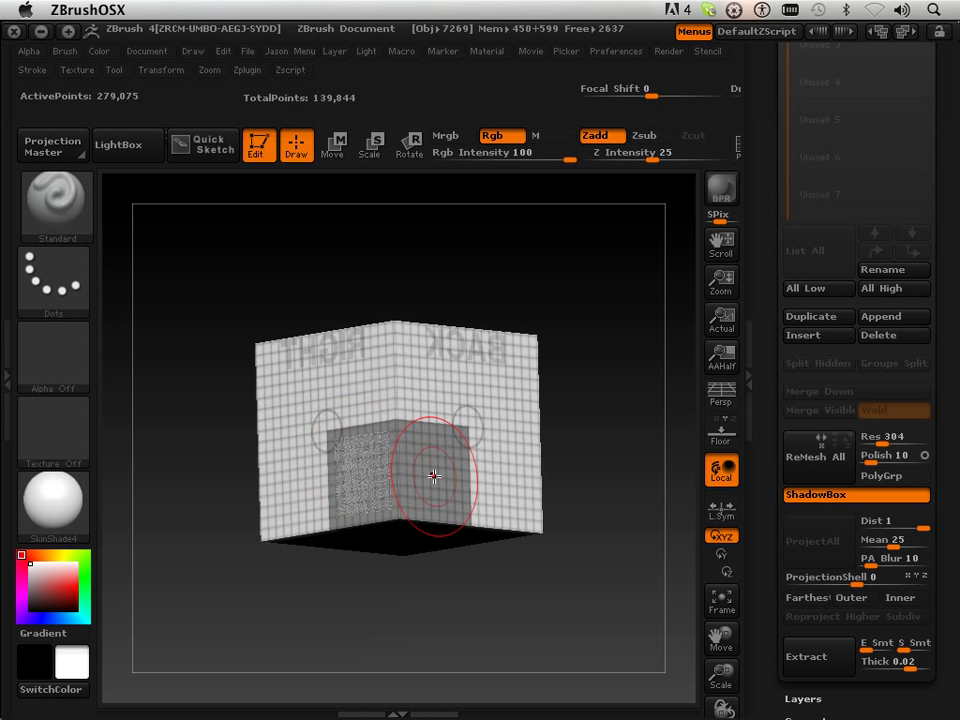
{"action": "left_click_drag", "start_coordinate": [512, 605], "coordinate": [465, 615], "text": "shift"}
{"action": "key", "text": "ctrl+shift"}
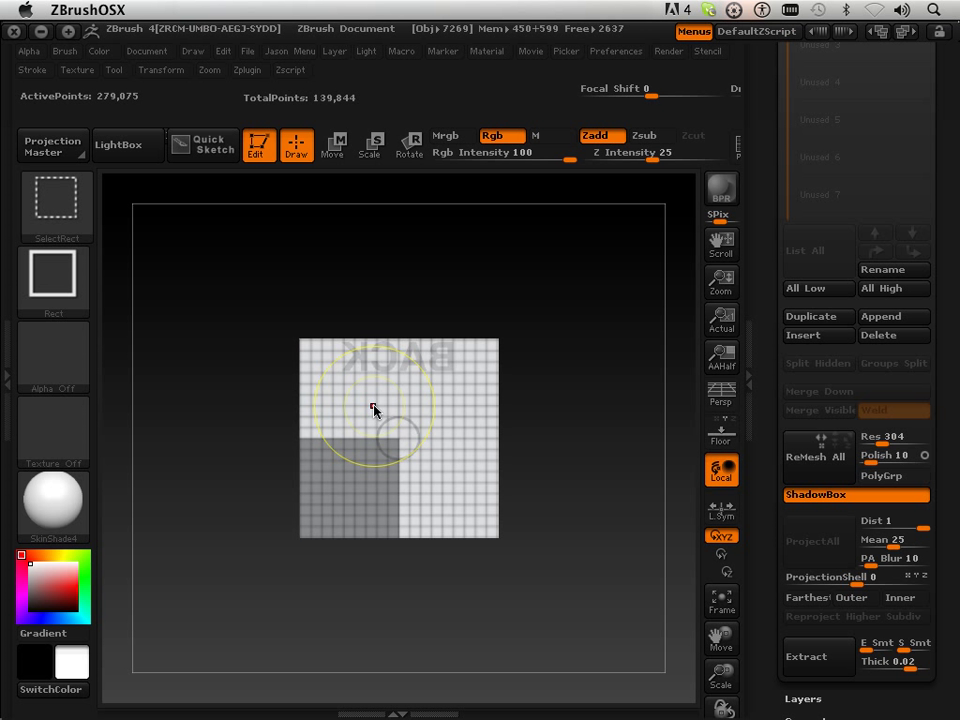
{"action": "mouse_move", "coordinate": [405, 296]}
{"action": "left_mouse_down", "text": "ctrl+shift"}
{"action": "mouse_move", "coordinate": [529, 499]}
{"action": "mouse_move", "coordinate": [546, 503]}
{"action": "left_mouse_up", "text": "ctrl+shift"}
{"action": "left_click", "coordinate": [540, 503], "text": "ctrl+shift"}
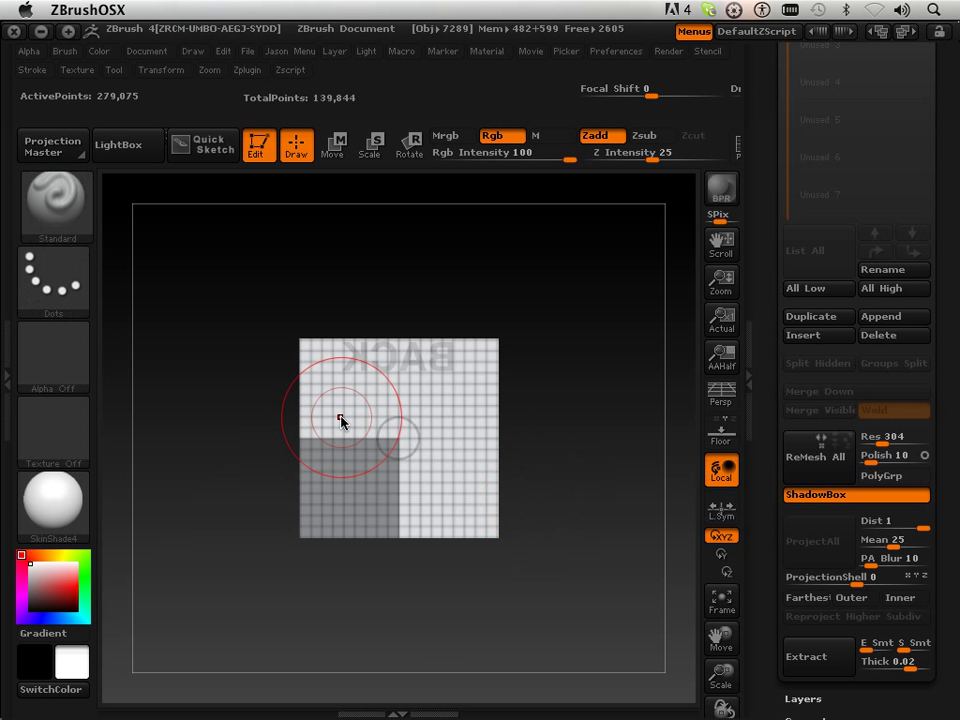
Choose the MaskRect brush and mask a small rectangle over the circle at the centre of the Back plane.
{"action": "left_click", "coordinate": [70, 232]}
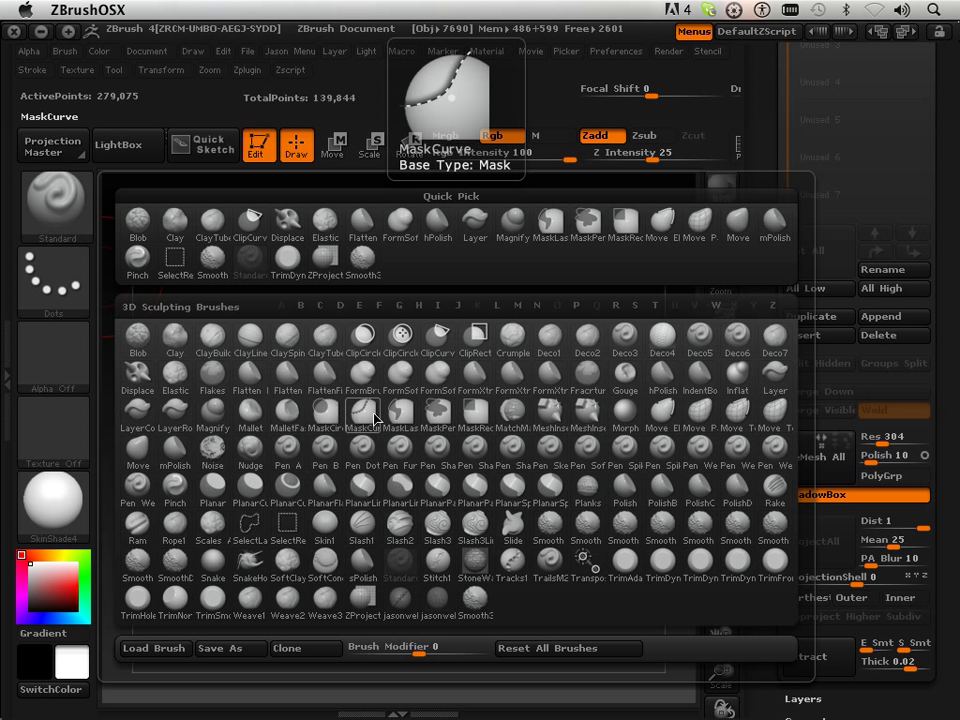
{"action": "left_click", "coordinate": [474, 414]}
{"action": "left_click", "coordinate": [422, 451]}
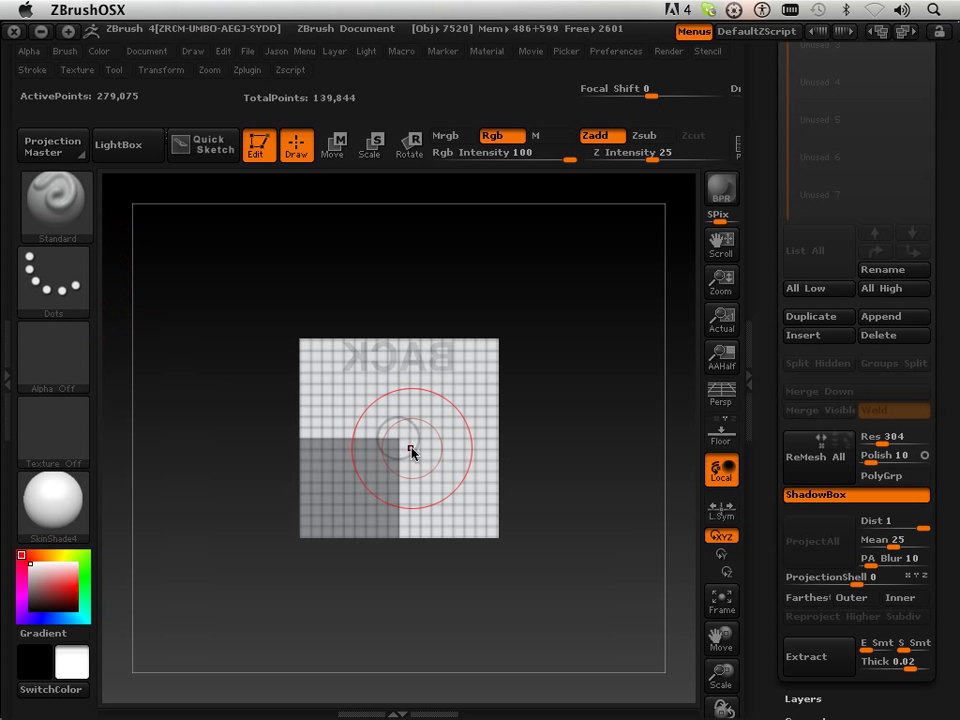
{"action": "key", "text": "ctrl"}
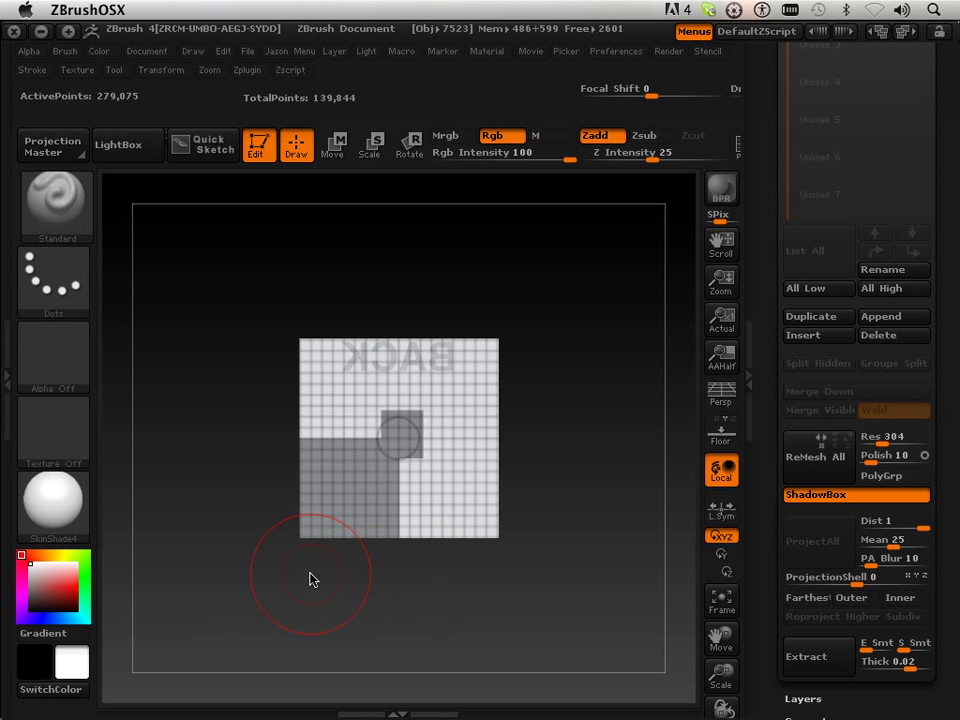
Mask a small rectangle over the centre circle of the Right plane.
{"action": "mouse_move", "coordinate": [311, 579]}
{"action": "left_mouse_down"}
{"action": "mouse_move", "coordinate": [432, 564]}
{"action": "mouse_move", "coordinate": [557, 574]}
{"action": "left_mouse_up"}
{"action": "mouse_move", "coordinate": [578, 485]}
{"action": "left_mouse_down"}
{"action": "mouse_move", "coordinate": [643, 594]}
{"action": "mouse_move", "coordinate": [411, 555]}
{"action": "mouse_move", "coordinate": [493, 615]}
{"action": "mouse_move", "coordinate": [522, 578]}
{"action": "mouse_move", "coordinate": [480, 564]}
{"action": "mouse_move", "coordinate": [424, 579]}
{"action": "mouse_move", "coordinate": [465, 587]}
{"action": "mouse_move", "coordinate": [453, 587]}
{"action": "mouse_move", "coordinate": [467, 396]}
{"action": "mouse_move", "coordinate": [369, 399]}
{"action": "mouse_move", "coordinate": [311, 572]}
{"action": "mouse_move", "coordinate": [369, 540]}
{"action": "left_mouse_up"}
{"action": "key", "text": "ctrl"}
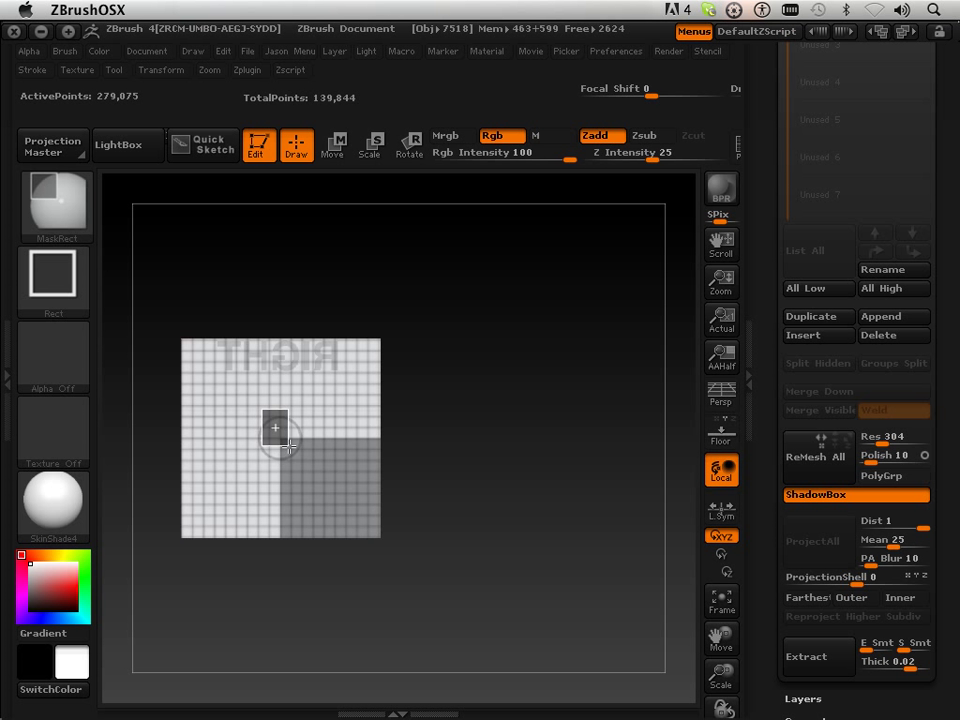
{"action": "left_click_drag", "start_coordinate": [317, 468], "coordinate": [317, 468], "text": "ctrl"}
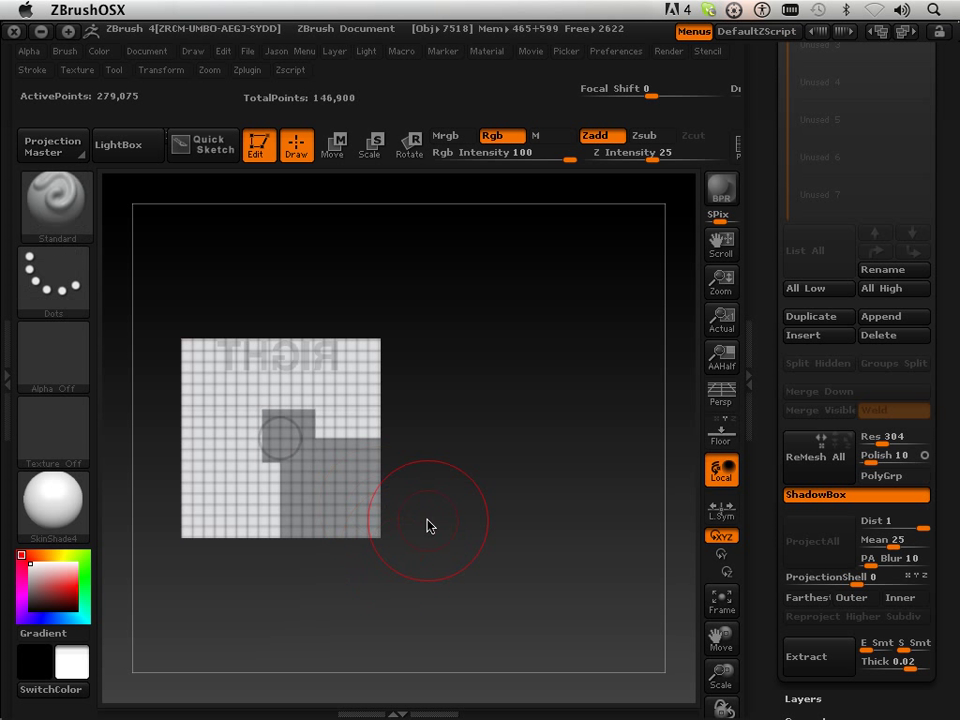
Mask a small square over the centre circle of the Bottom plane and inspect the generated mesh.
{"action": "mouse_move", "coordinate": [428, 523]}
{"action": "left_mouse_down"}
{"action": "mouse_move", "coordinate": [591, 596]}
{"action": "mouse_move", "coordinate": [371, 489]}
{"action": "left_mouse_up"}
{"action": "left_click_drag", "start_coordinate": [206, 395], "coordinate": [394, 410]}
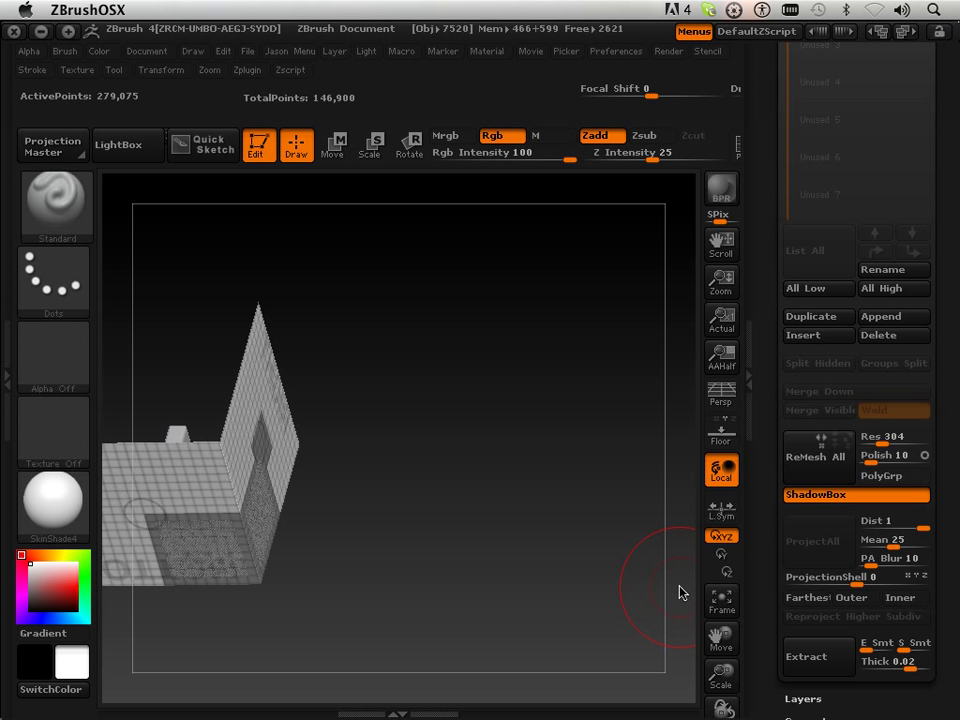
{"action": "left_click_drag", "start_coordinate": [709, 634], "coordinate": [780, 626]}
{"action": "left_click_drag", "start_coordinate": [628, 558], "coordinate": [648, 453]}
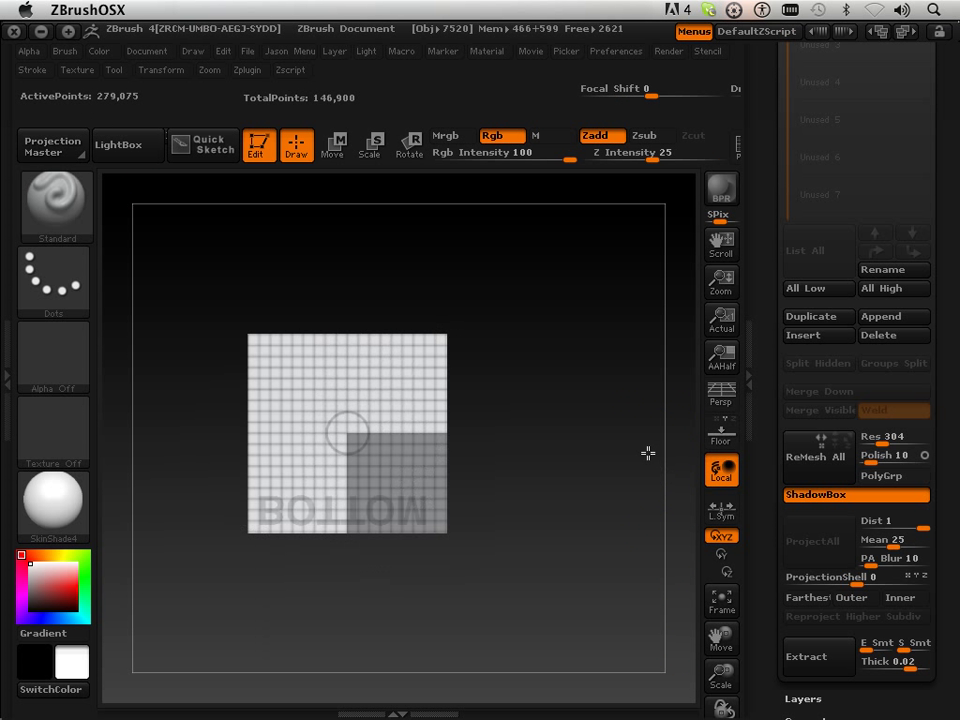
{"action": "key", "text": "ctrl"}
{"action": "left_click_drag", "start_coordinate": [362, 450], "coordinate": [386, 461], "text": "ctrl"}
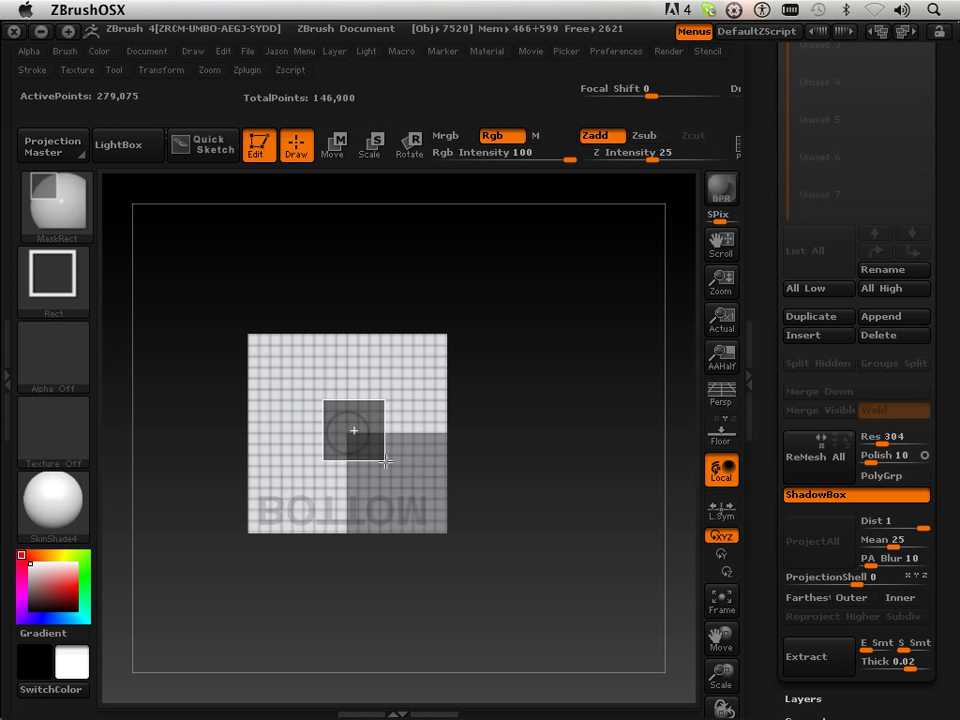
{"action": "mouse_move", "coordinate": [504, 385]}
{"action": "left_mouse_down"}
{"action": "mouse_move", "coordinate": [512, 589]}
{"action": "mouse_move", "coordinate": [471, 429]}
{"action": "mouse_move", "coordinate": [463, 505]}
{"action": "left_mouse_up"}
{"action": "mouse_move", "coordinate": [483, 449]}
{"action": "left_mouse_down"}
{"action": "mouse_move", "coordinate": [561, 452]}
{"action": "mouse_move", "coordinate": [506, 446]}
{"action": "mouse_move", "coordinate": [465, 456]}
{"action": "mouse_move", "coordinate": [494, 453]}
{"action": "left_mouse_up"}
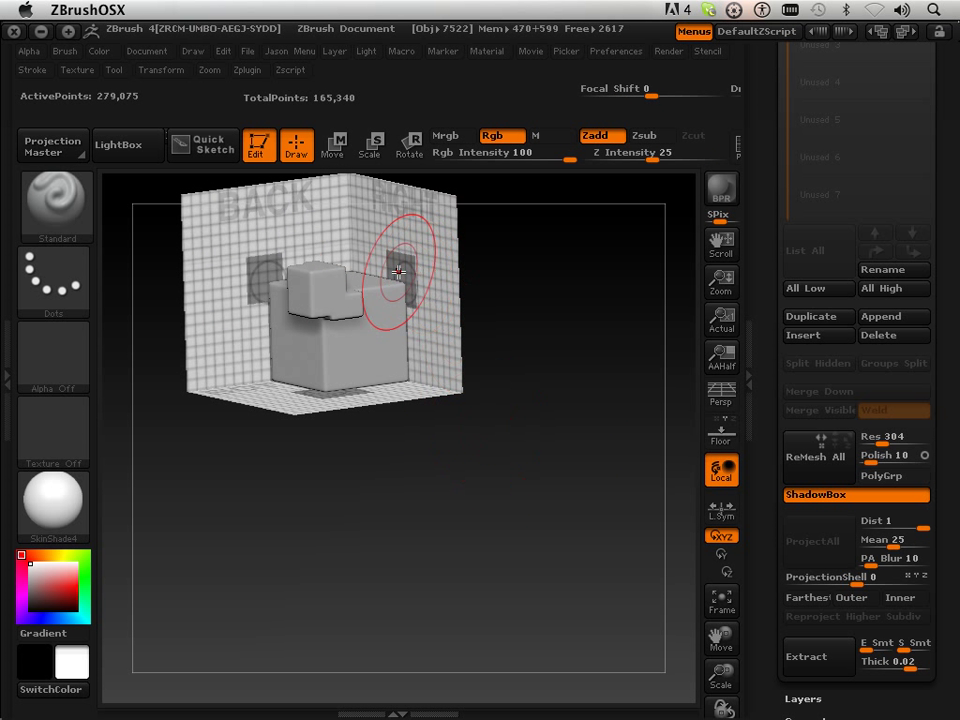
Unmask a narrow notch in the upper edge of the small central mask on the Back plane.
{"action": "mouse_move", "coordinate": [497, 420]}
{"action": "left_mouse_down"}
{"action": "mouse_move", "coordinate": [504, 440]}
{"action": "mouse_move", "coordinate": [491, 401]}
{"action": "mouse_move", "coordinate": [369, 321]}
{"action": "mouse_move", "coordinate": [510, 429]}
{"action": "mouse_move", "coordinate": [431, 439]}
{"action": "left_mouse_up"}
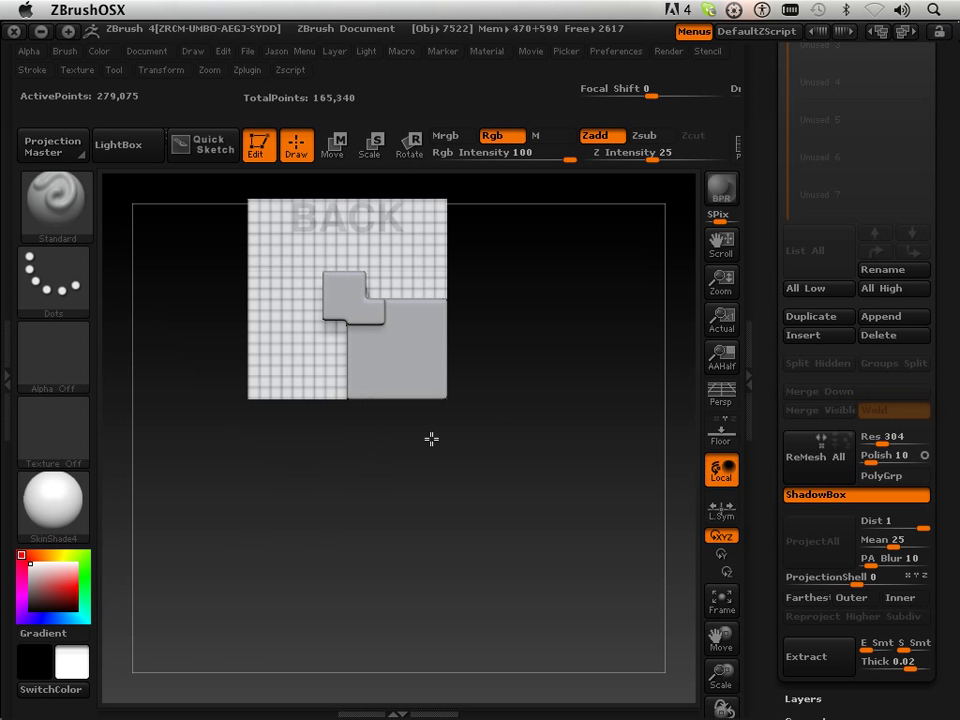
{"action": "key", "text": "shift"}
{"action": "key", "text": "ctrl+shift"}
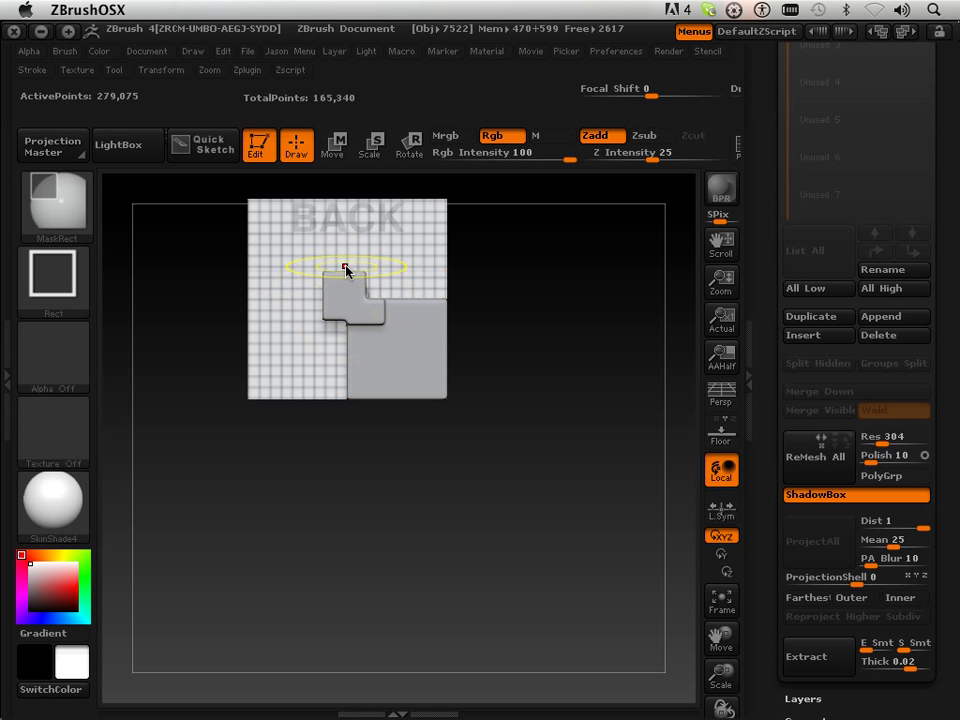
{"action": "key", "text": "ctrl"}
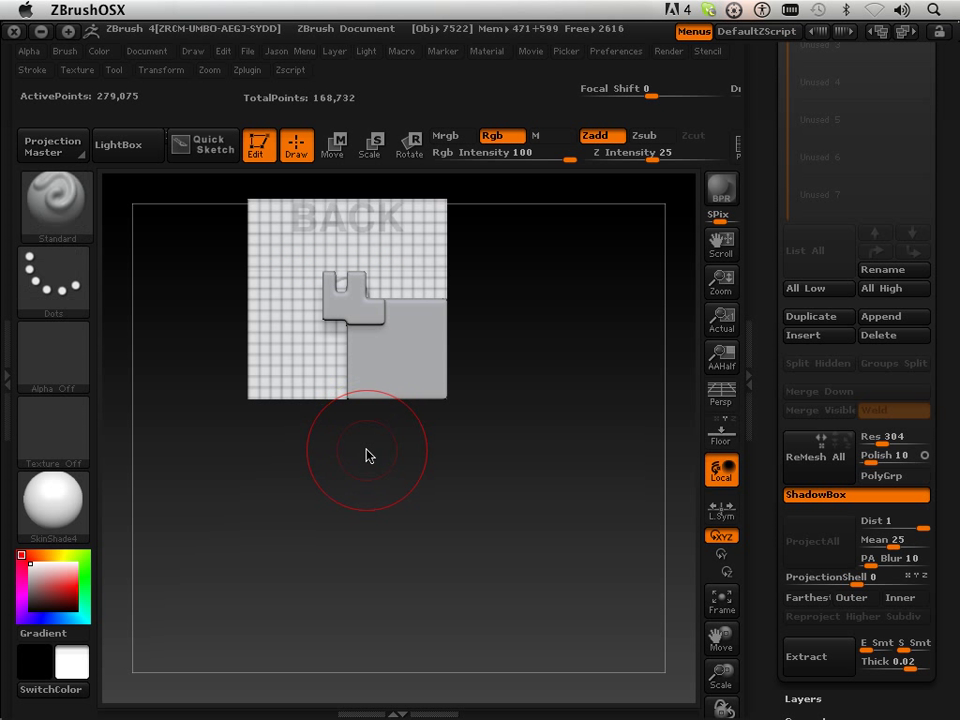
Unmask a notch in the upper edge of the small central mask on the Right plane.
{"action": "mouse_move", "coordinate": [366, 454]}
{"action": "left_mouse_down"}
{"action": "mouse_move", "coordinate": [416, 467]}
{"action": "mouse_move", "coordinate": [371, 471]}
{"action": "mouse_move", "coordinate": [373, 493]}
{"action": "left_mouse_up"}
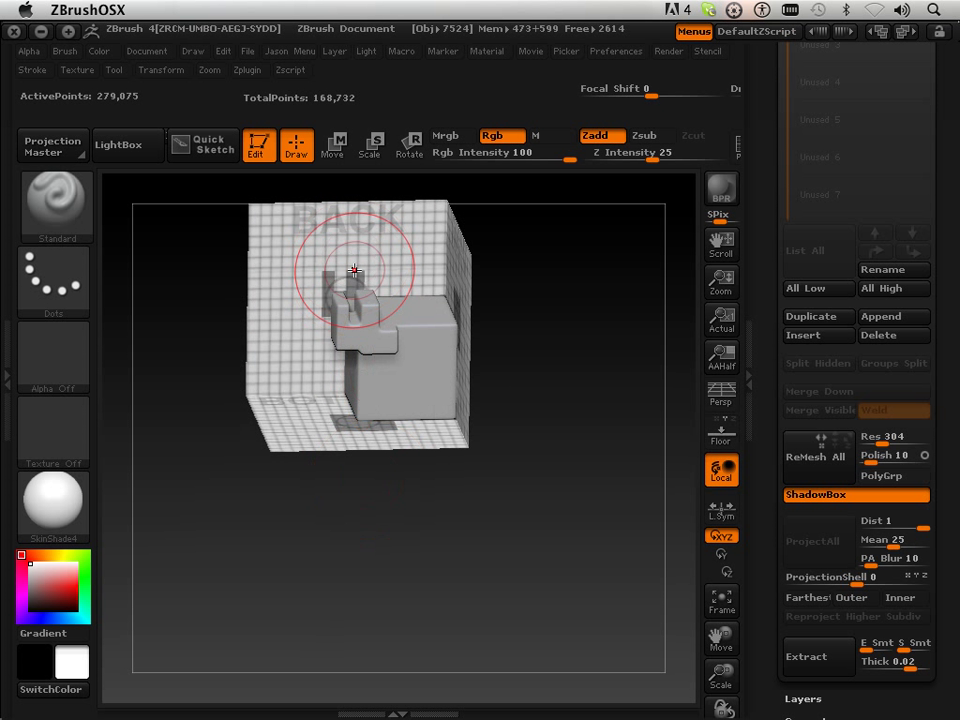
{"action": "left_click_drag", "start_coordinate": [229, 430], "coordinate": [300, 424]}
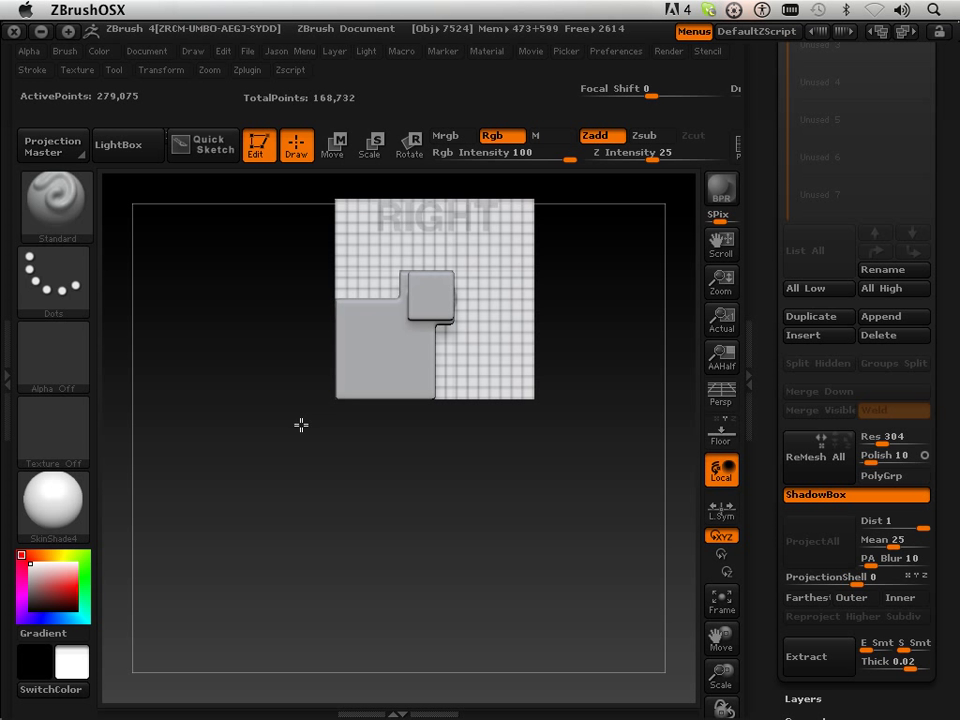
{"action": "left_click_drag", "start_coordinate": [411, 249], "coordinate": [430, 296], "text": "ctrl"}
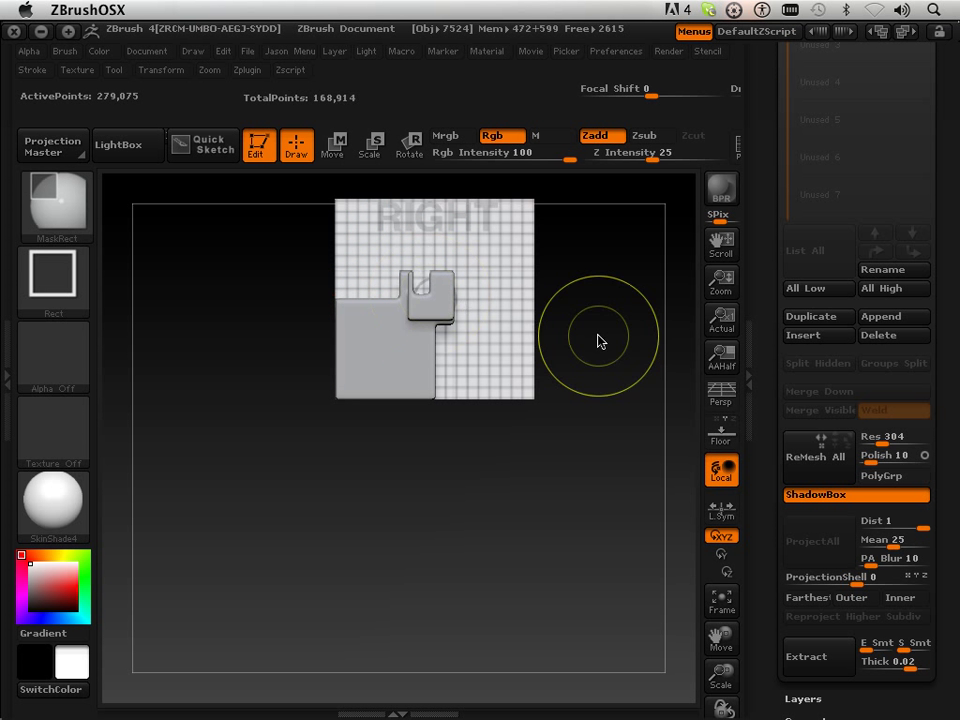
Clear all masks from the ShadowBox planes.
{"action": "mouse_move", "coordinate": [600, 339]}
{"action": "left_mouse_down"}
{"action": "mouse_move", "coordinate": [564, 461]}
{"action": "mouse_move", "coordinate": [541, 465]}
{"action": "mouse_move", "coordinate": [587, 388]}
{"action": "mouse_move", "coordinate": [534, 401]}
{"action": "mouse_move", "coordinate": [528, 420]}
{"action": "mouse_move", "coordinate": [581, 435]}
{"action": "mouse_move", "coordinate": [533, 406]}
{"action": "left_mouse_up"}
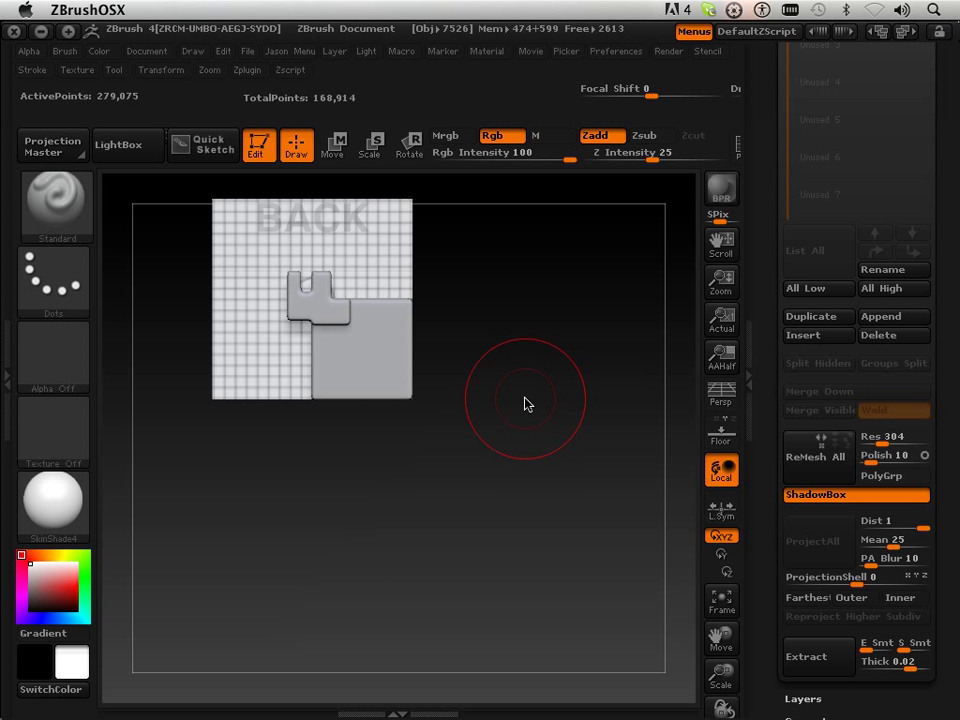
{"action": "mouse_move", "coordinate": [249, 249]}
{"action": "left_mouse_down", "text": "ctrl+alt"}
{"action": "mouse_move", "coordinate": [279, 298]}
{"action": "mouse_move", "coordinate": [506, 473]}
{"action": "mouse_move", "coordinate": [553, 414]}
{"action": "mouse_move", "coordinate": [467, 414]}
{"action": "left_mouse_up", "text": "ctrl+alt"}
Choose the MaskLasso brush and mask a freehand helmet-like side profile with a long lower jaw on the Right plane.
{"action": "left_click_drag", "start_coordinate": [720, 640], "coordinate": [805, 676]}
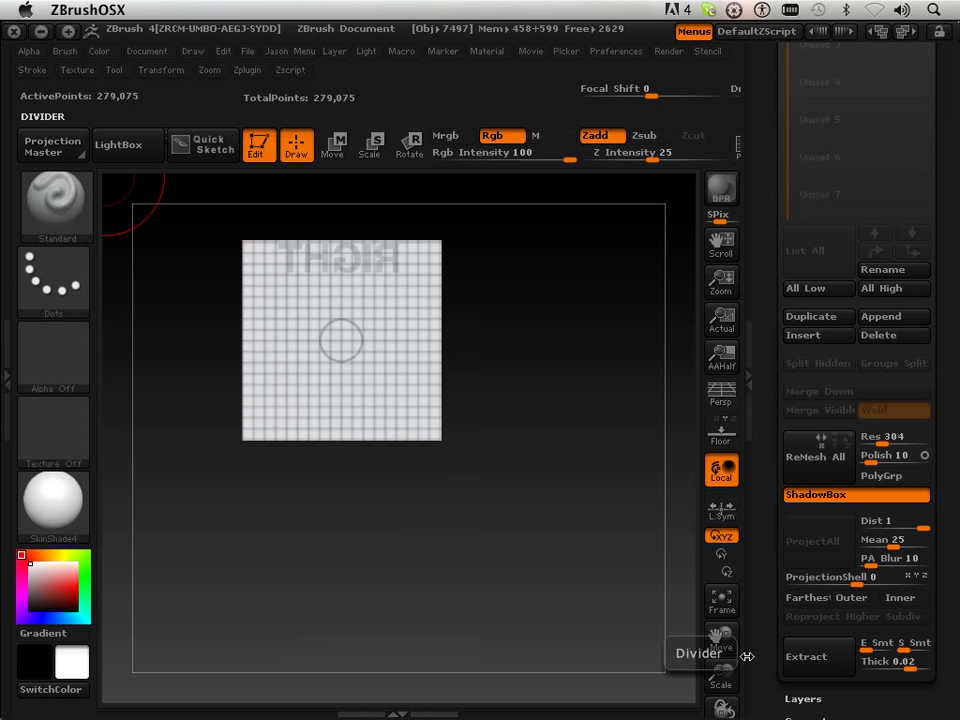
{"action": "left_click_drag", "start_coordinate": [721, 675], "coordinate": [735, 665]}
{"action": "left_click_drag", "start_coordinate": [721, 709], "coordinate": [721, 712]}
{"action": "left_click_drag", "start_coordinate": [720, 638], "coordinate": [757, 660]}
{"action": "mouse_move", "coordinate": [578, 569]}
{"action": "left_mouse_down"}
{"action": "mouse_move", "coordinate": [523, 576]}
{"action": "mouse_move", "coordinate": [581, 575]}
{"action": "left_mouse_up"}
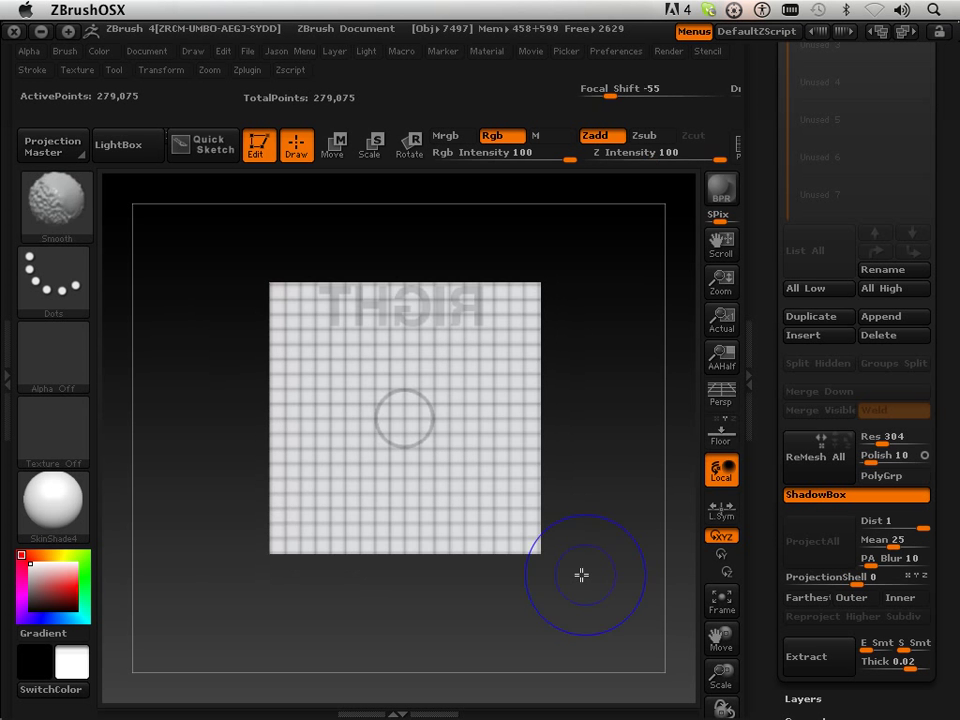
{"action": "left_click", "coordinate": [55, 232]}
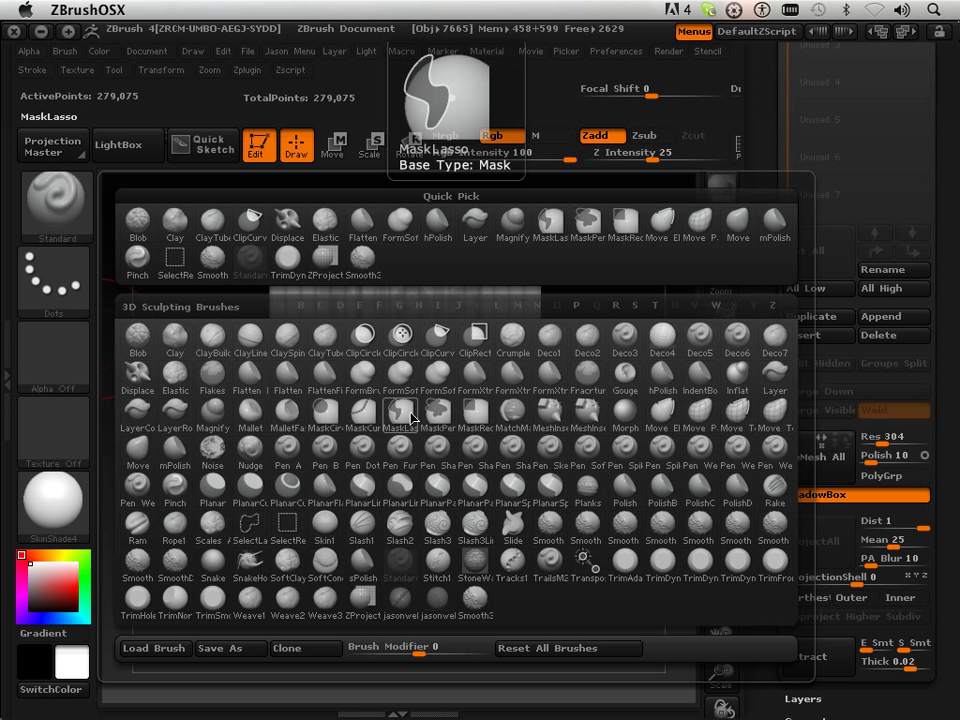
{"action": "left_click", "coordinate": [402, 413]}
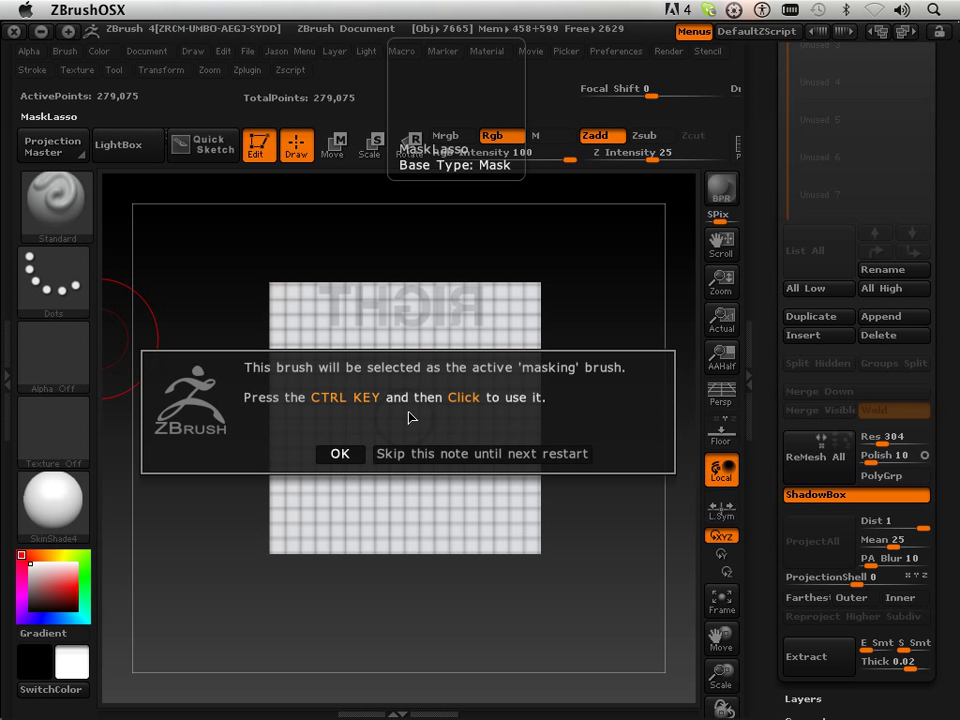
{"action": "left_click", "coordinate": [340, 455]}
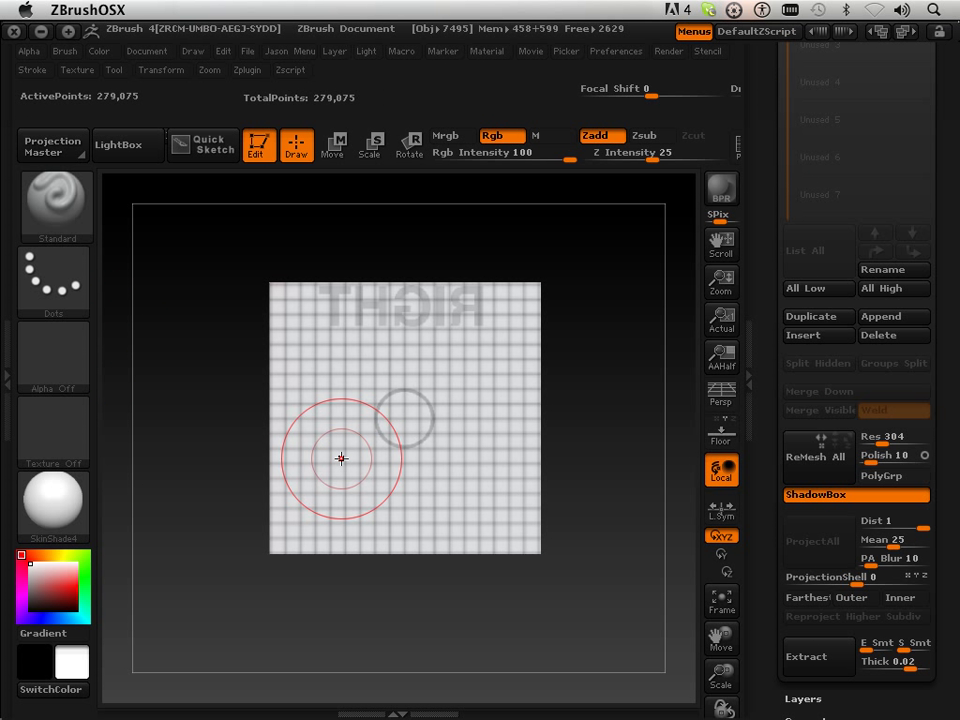
{"action": "key", "text": "ctrl"}
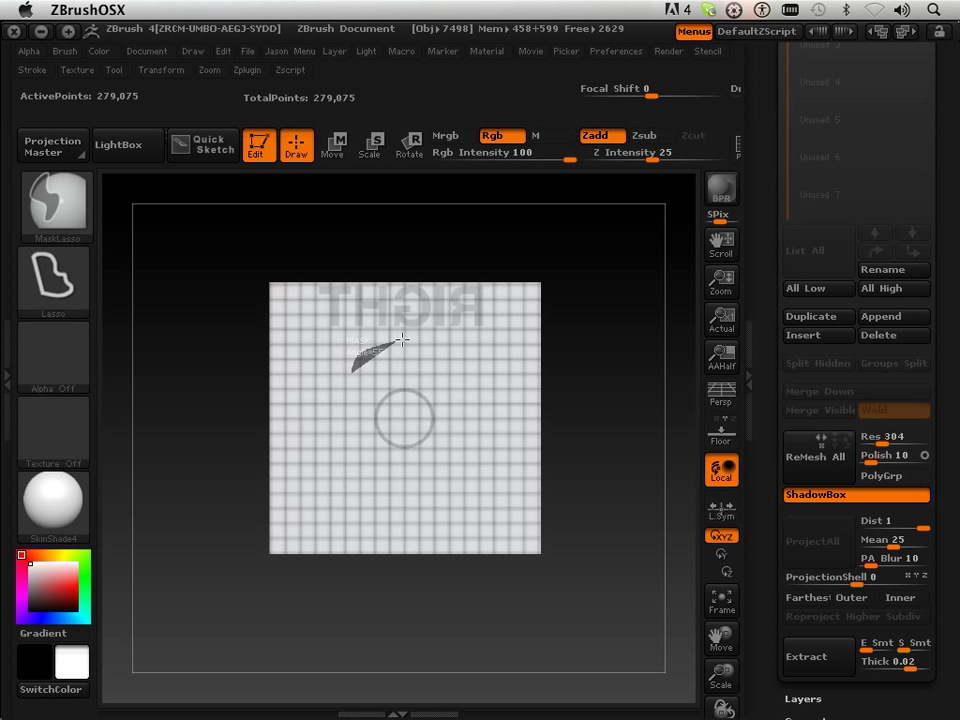
{"action": "mouse_move", "coordinate": [459, 366]}
{"action": "left_mouse_down", "text": "ctrl"}
{"action": "mouse_move", "coordinate": [489, 456]}
{"action": "mouse_move", "coordinate": [444, 493]}
{"action": "mouse_move", "coordinate": [343, 525]}
{"action": "mouse_move", "coordinate": [283, 482]}
{"action": "mouse_move", "coordinate": [398, 451]}
{"action": "left_mouse_up", "text": "ctrl"}
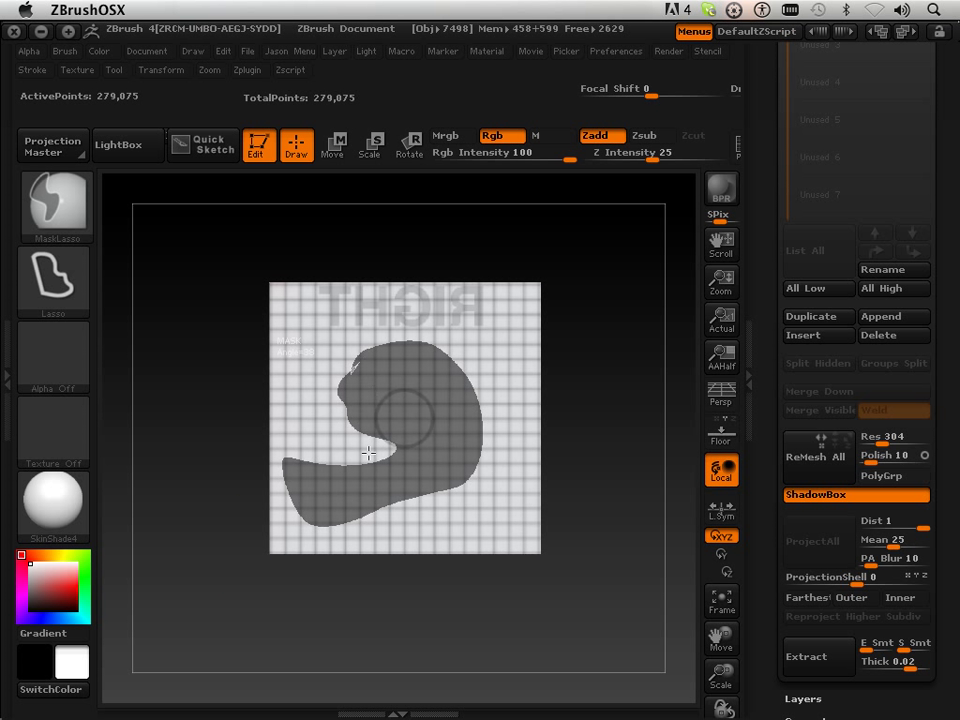
Inspect the extruded profile from several sides and isolate the Right plane of the ShadowBox.
{"action": "left_click_drag", "start_coordinate": [276, 619], "coordinate": [323, 647]}
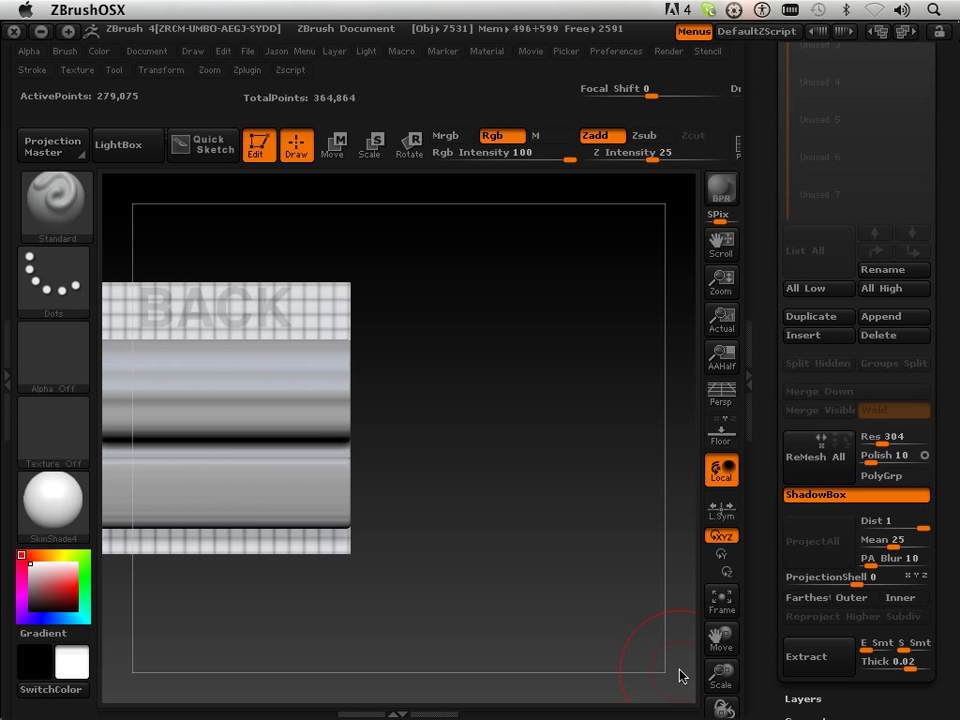
{"action": "left_click_drag", "start_coordinate": [680, 676], "coordinate": [563, 683]}
{"action": "left_click_drag", "start_coordinate": [456, 645], "coordinate": [461, 495]}
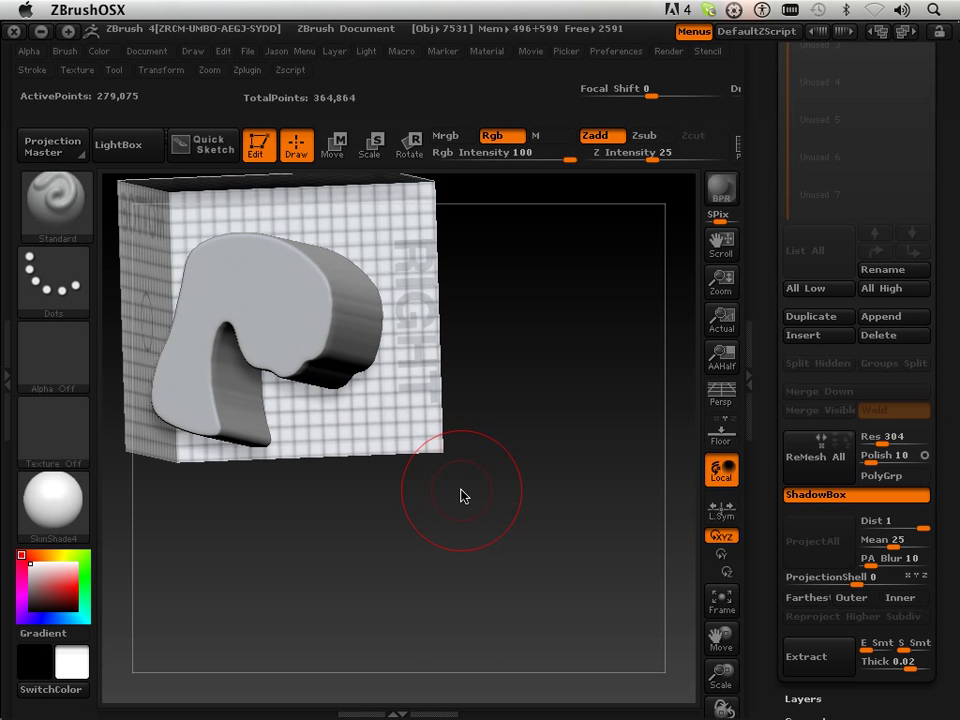
{"action": "key", "text": "ctrl+shift"}
{"action": "left_click", "coordinate": [430, 427], "text": "ctrl+shift"}
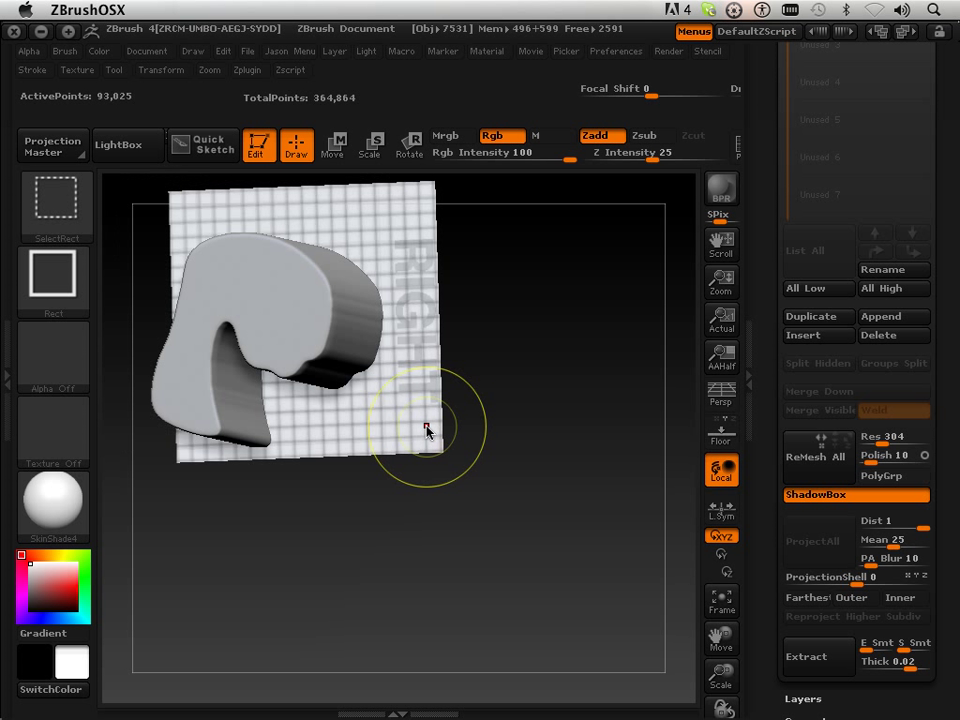
Choose the MaskRect brush, mask a narrow central strip running front to back on the Bottom plane, and show the whole ShadowBox again.
{"action": "mouse_move", "coordinate": [459, 433]}
{"action": "left_mouse_down", "text": "ctrl+shift"}
{"action": "mouse_move", "coordinate": [499, 448]}
{"action": "mouse_move", "coordinate": [467, 446]}
{"action": "left_mouse_up", "text": "ctrl+shift"}
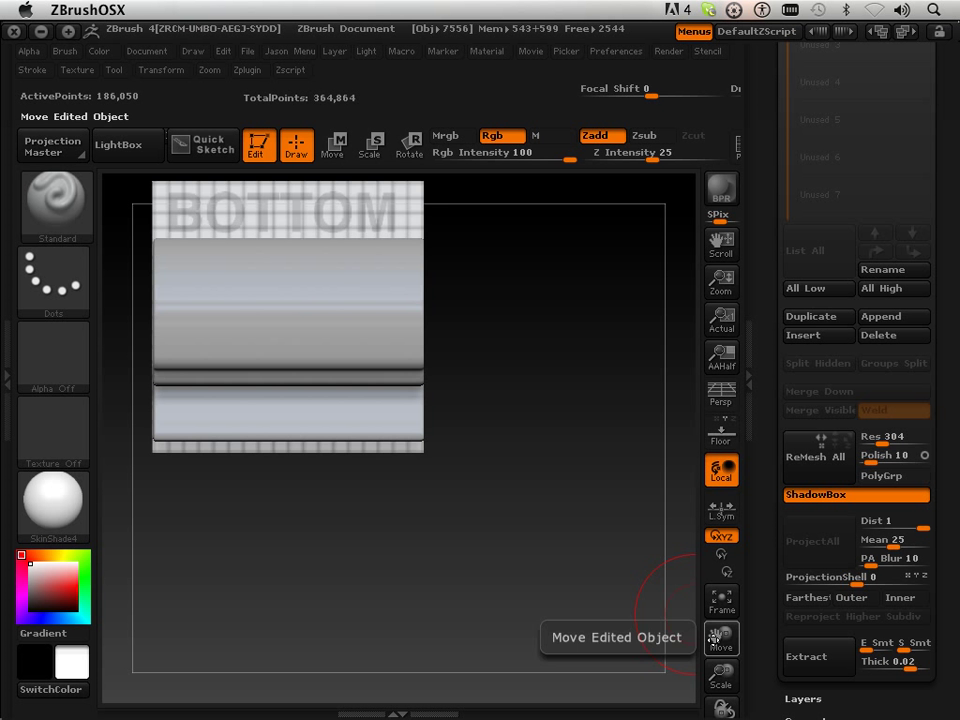
{"action": "mouse_move", "coordinate": [720, 678]}
{"action": "left_mouse_down"}
{"action": "mouse_move", "coordinate": [716, 638]}
{"action": "mouse_move", "coordinate": [623, 589]}
{"action": "left_mouse_up"}
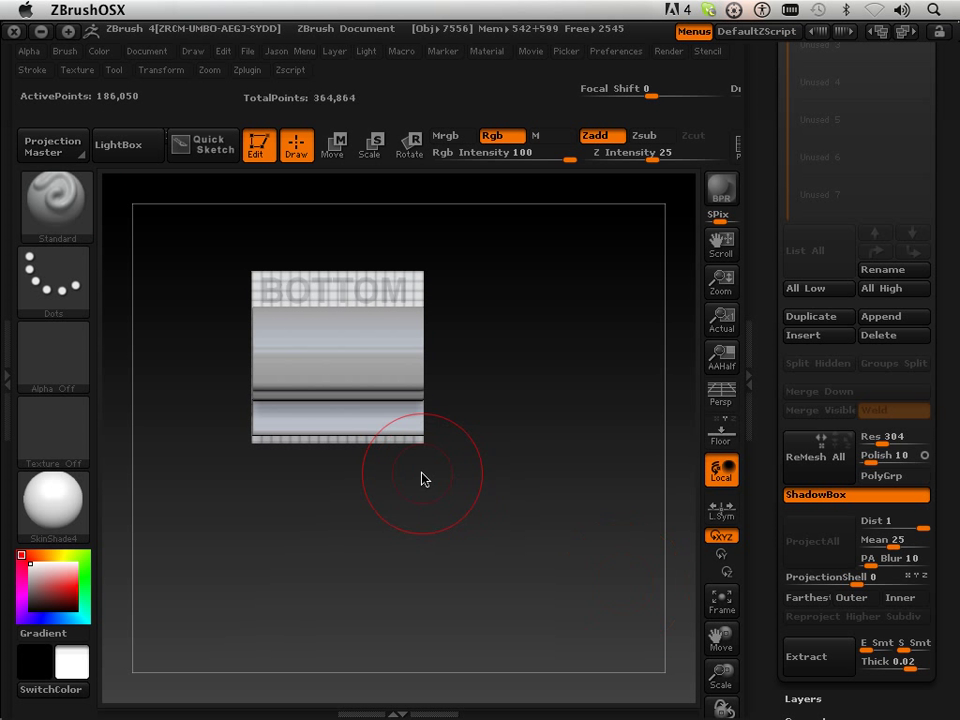
{"action": "left_click", "coordinate": [62, 206]}
{"action": "left_click", "coordinate": [450, 422]}
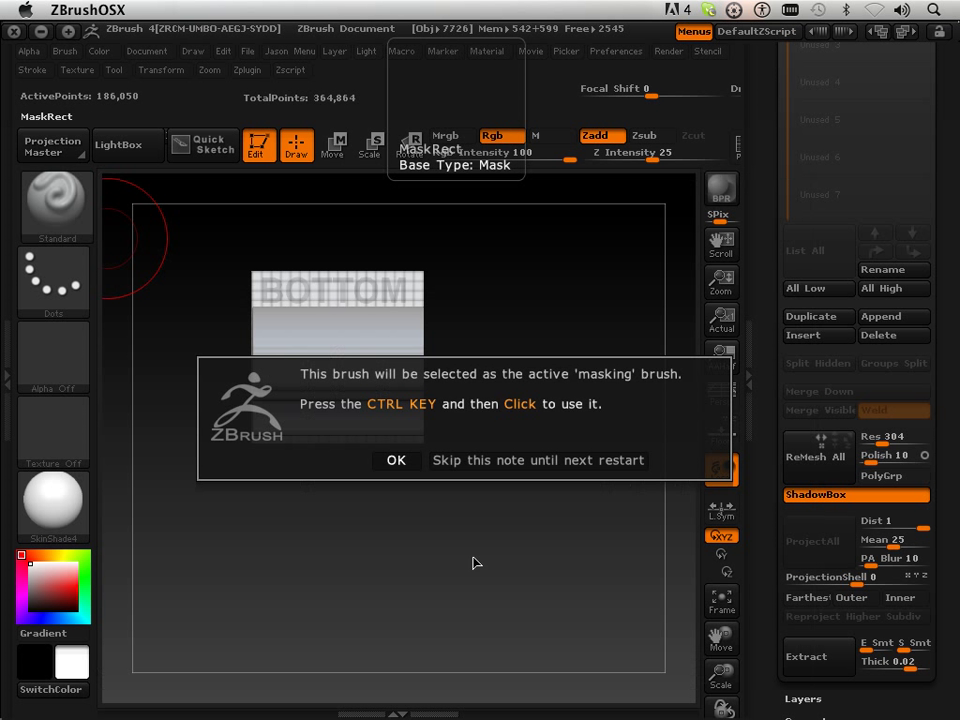
{"action": "left_click", "coordinate": [396, 460]}
{"action": "mouse_move", "coordinate": [392, 598]}
{"action": "left_mouse_down"}
{"action": "mouse_move", "coordinate": [384, 309]}
{"action": "mouse_move", "coordinate": [394, 574]}
{"action": "left_mouse_up"}
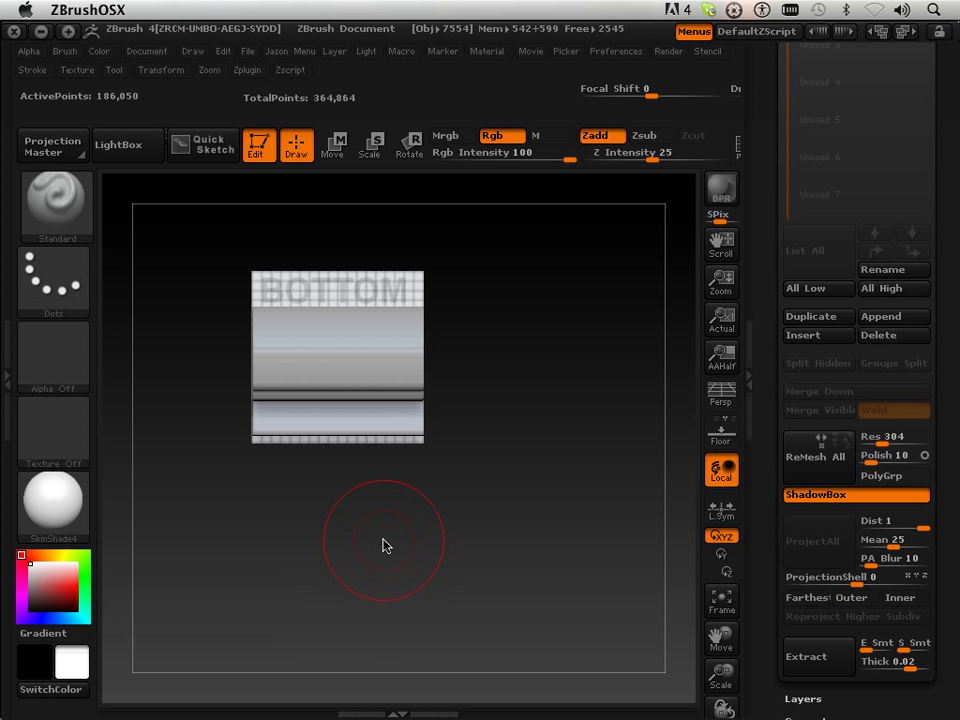
{"action": "key", "text": "ctrl"}
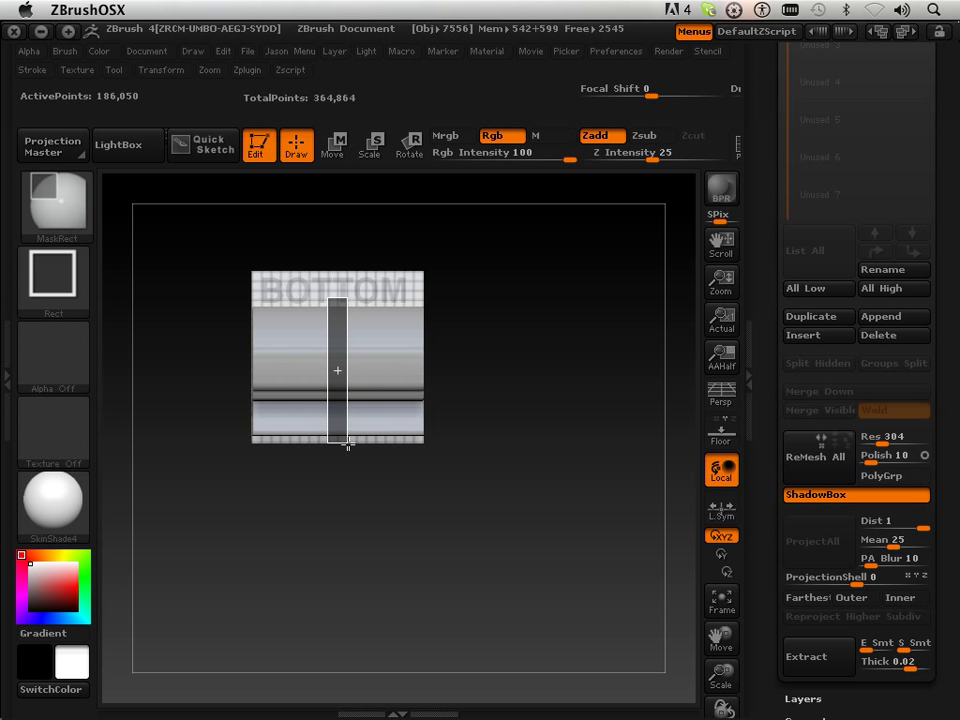
{"action": "left_click_drag", "start_coordinate": [348, 444], "coordinate": [350, 446], "text": "ctrl"}
{"action": "left_click_drag", "start_coordinate": [356, 602], "coordinate": [420, 501]}
{"action": "left_click", "coordinate": [261, 501], "text": "ctrl+shift"}
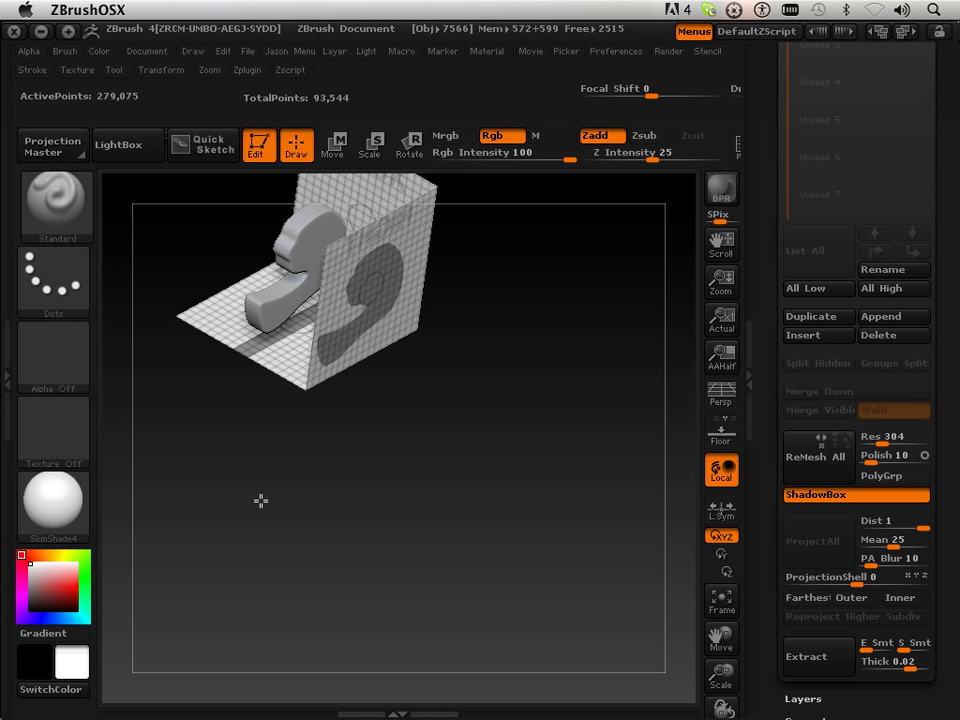
Choose the MaskCircle brush and unmask a large circular hole in the head area of the profile on the Right plane.
{"action": "left_click_drag", "start_coordinate": [261, 501], "coordinate": [383, 491], "text": "shift"}
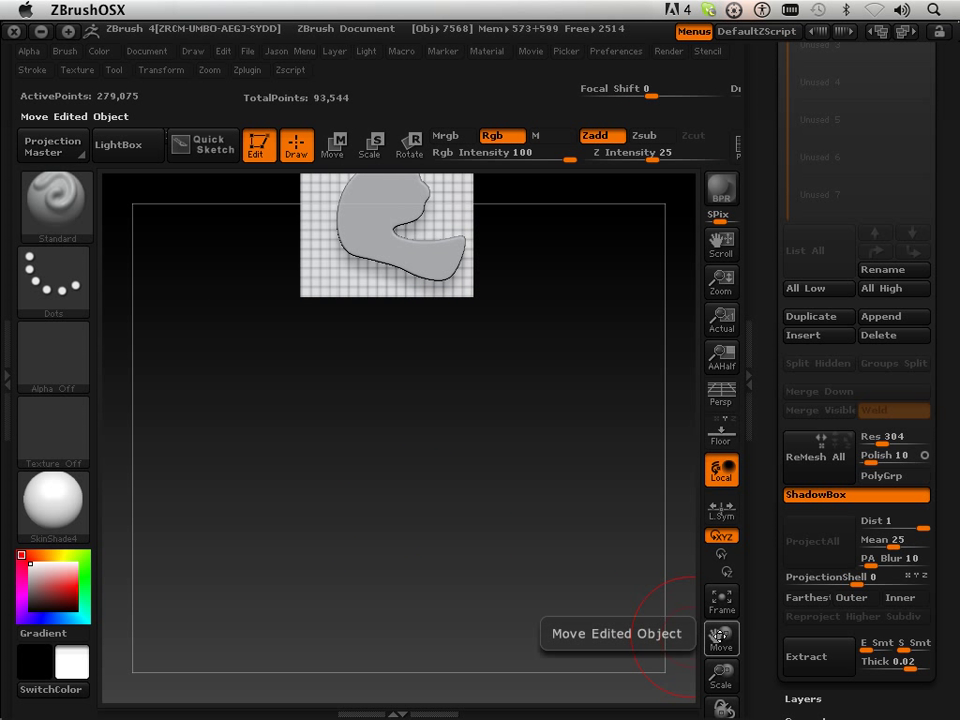
{"action": "left_click_drag", "start_coordinate": [716, 641], "coordinate": [729, 703]}
{"action": "mouse_move", "coordinate": [719, 642]}
{"action": "left_mouse_down"}
{"action": "mouse_move", "coordinate": [691, 680]}
{"action": "mouse_move", "coordinate": [635, 692]}
{"action": "left_mouse_up"}
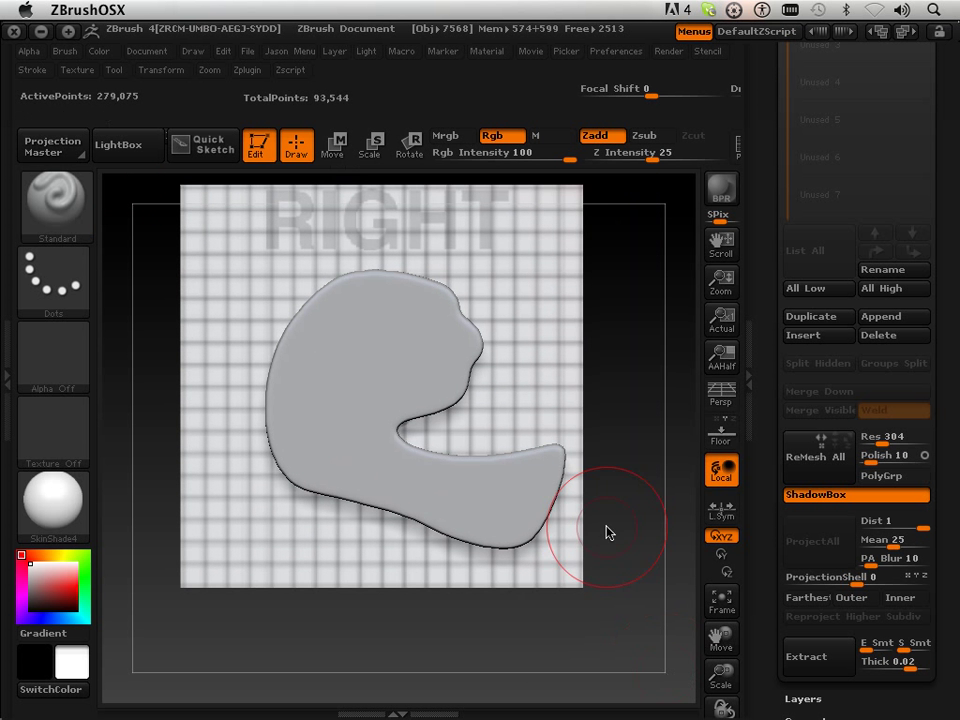
{"action": "left_click", "coordinate": [60, 212]}
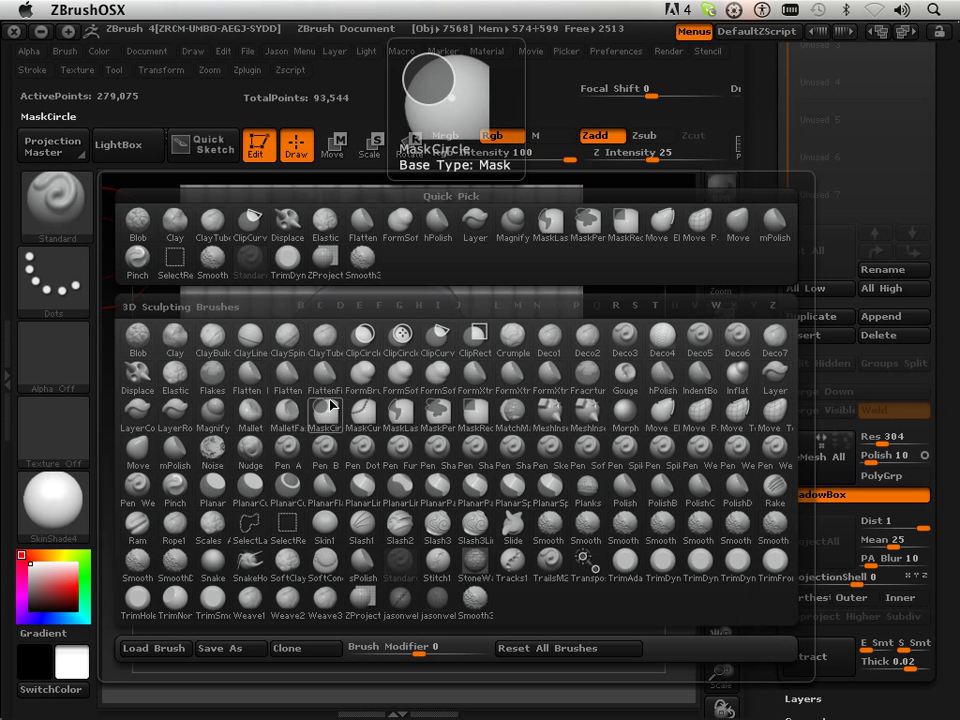
{"action": "left_click", "coordinate": [250, 305]}
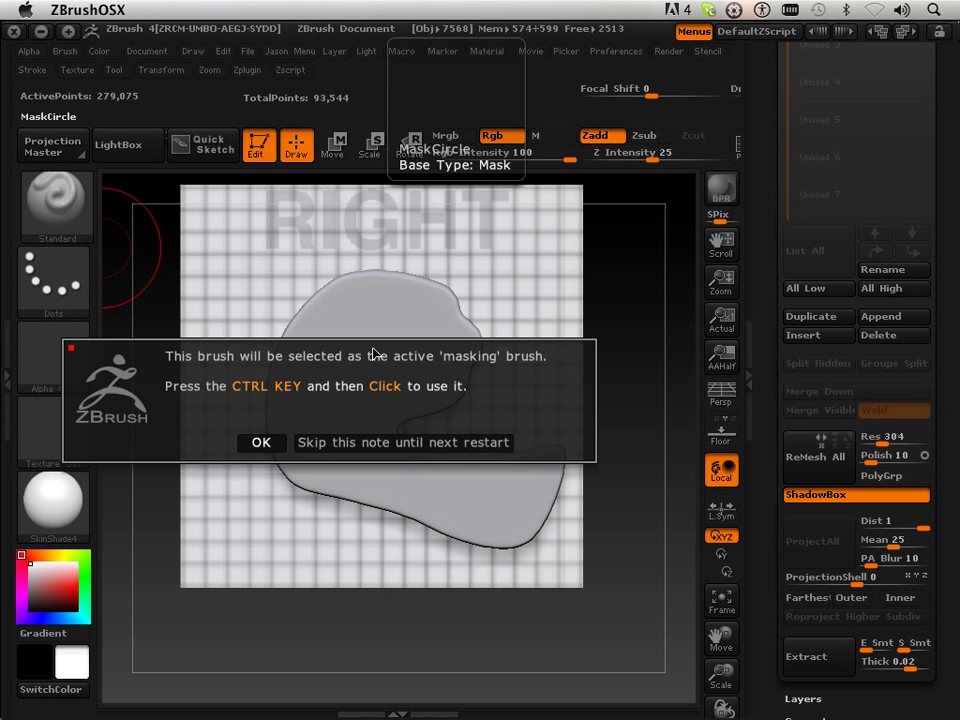
{"action": "left_click", "coordinate": [266, 446]}
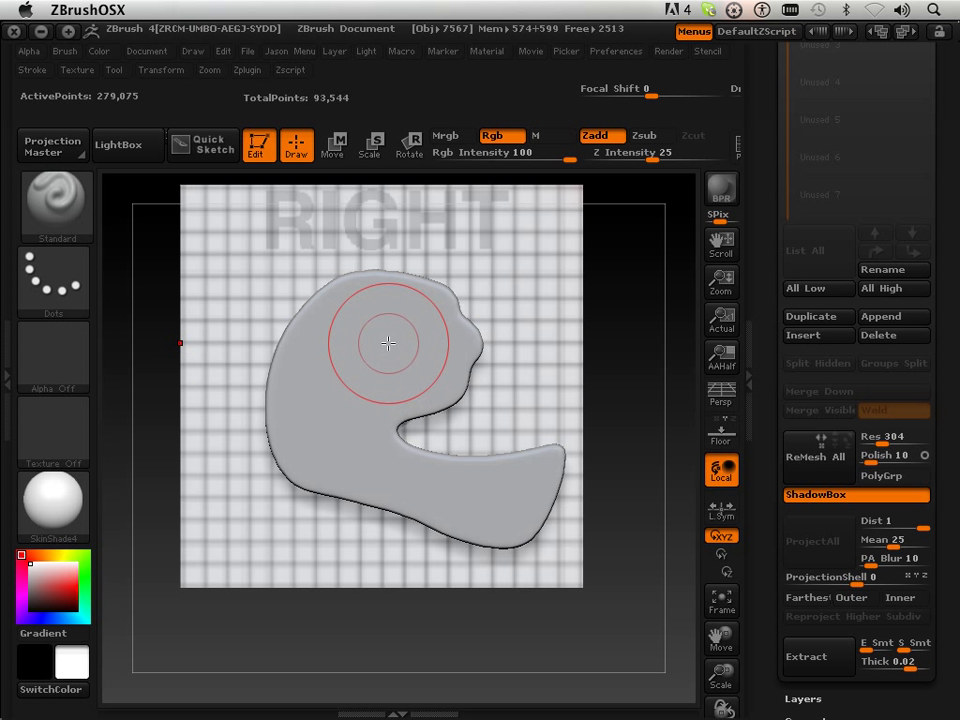
{"action": "key", "text": "ctrl"}
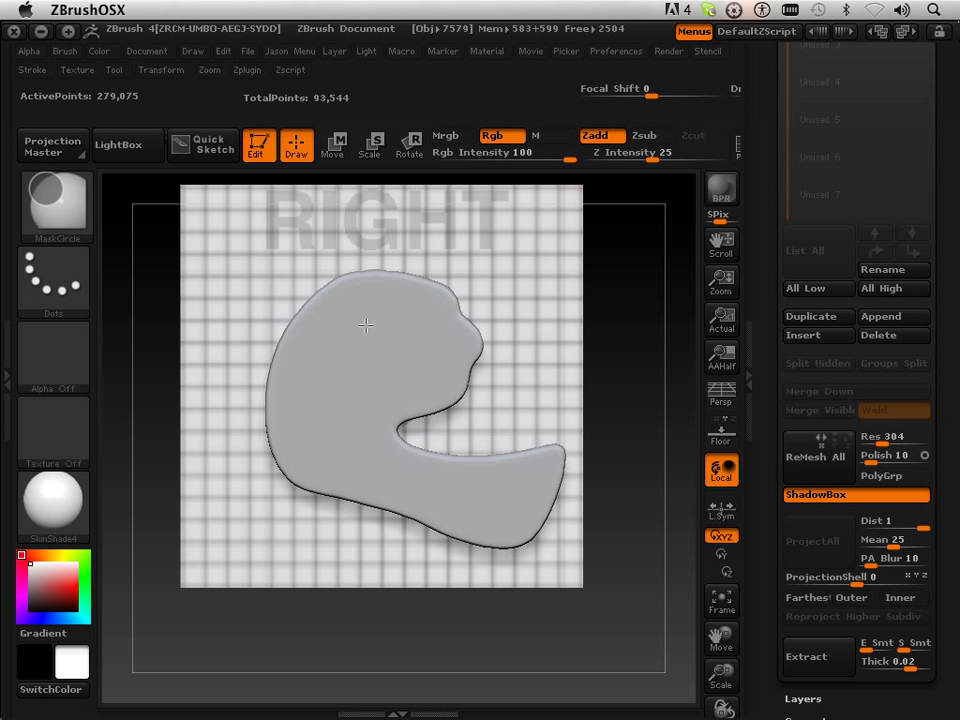
{"action": "key", "text": "ctrl"}
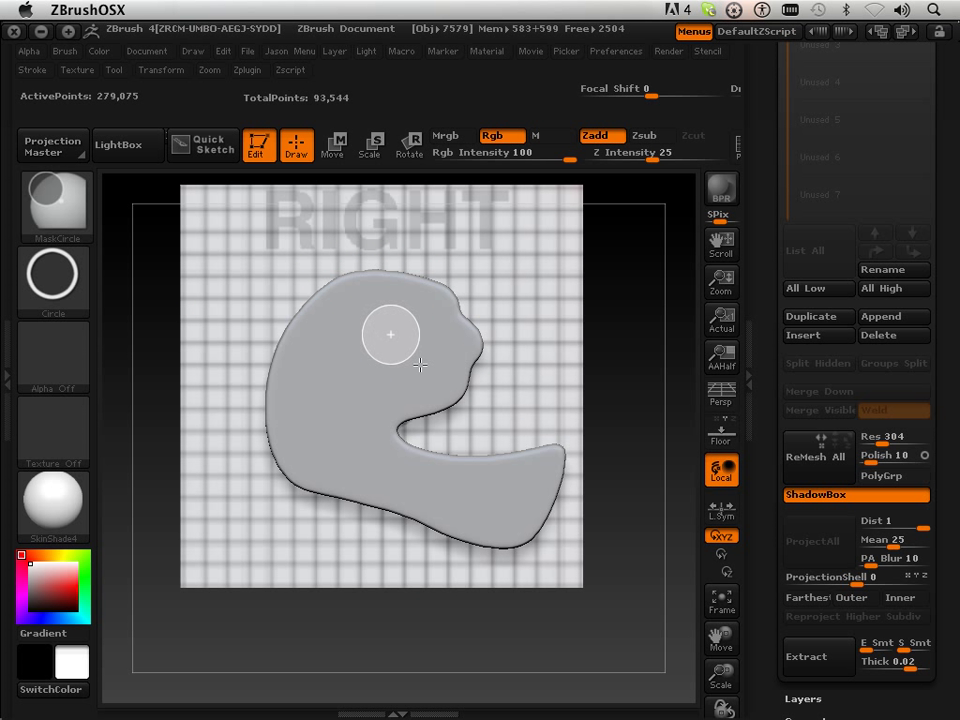
{"action": "left_click_drag", "start_coordinate": [493, 415], "coordinate": [493, 415], "text": "ctrl+alt"}
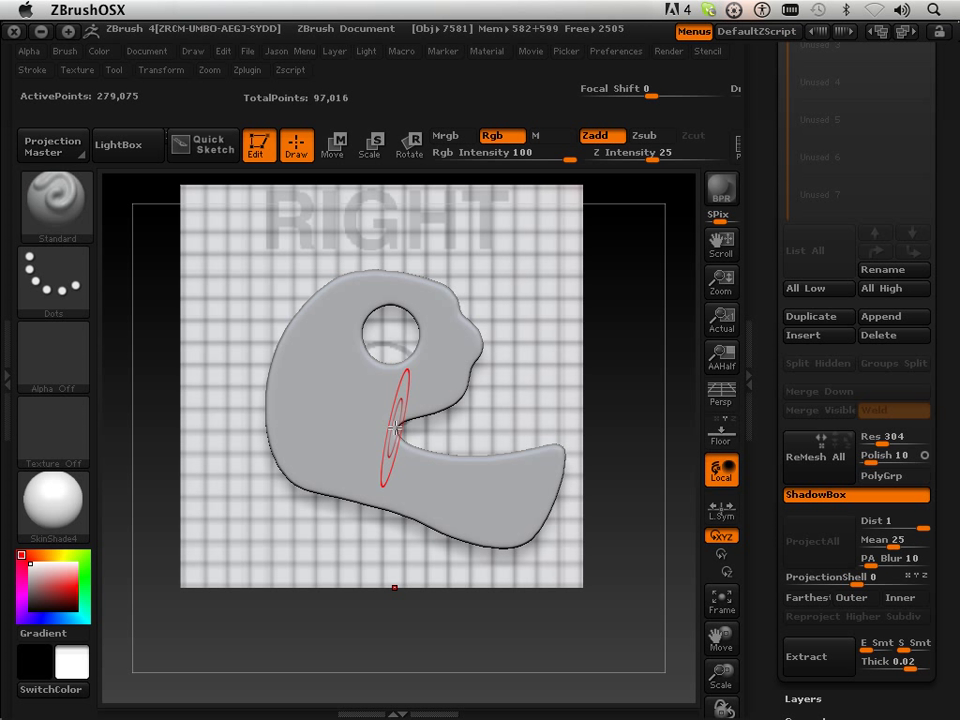
Unmask three smaller circular holes along the back edge of the profile on the Right plane.
{"action": "key", "text": "ctrl"}
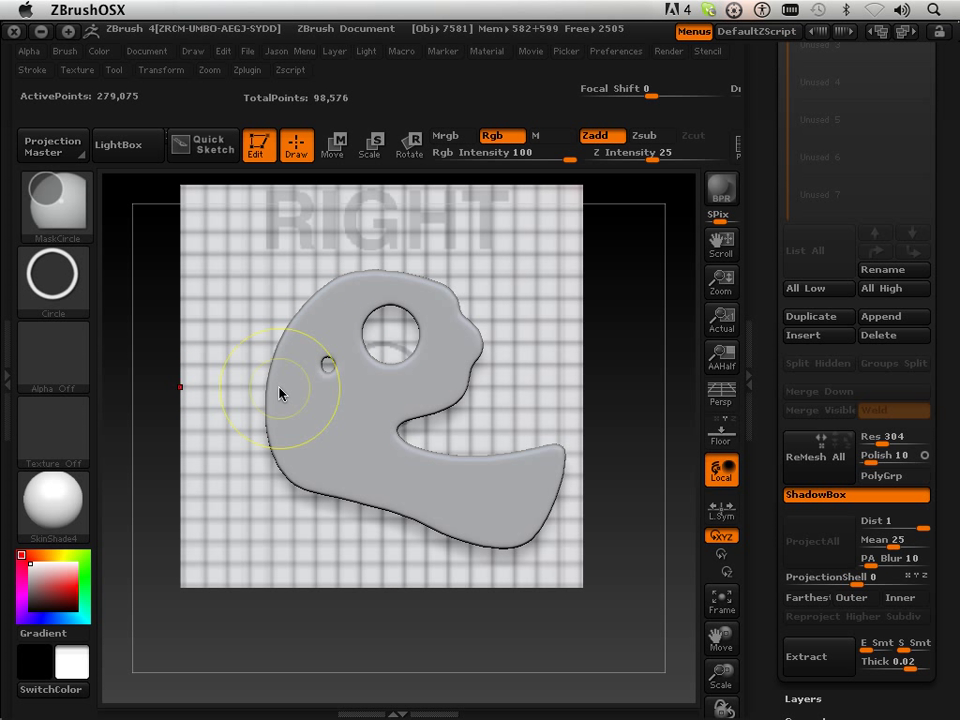
{"action": "left_click_drag", "start_coordinate": [317, 433], "coordinate": [305, 441], "text": "ctrl+alt"}
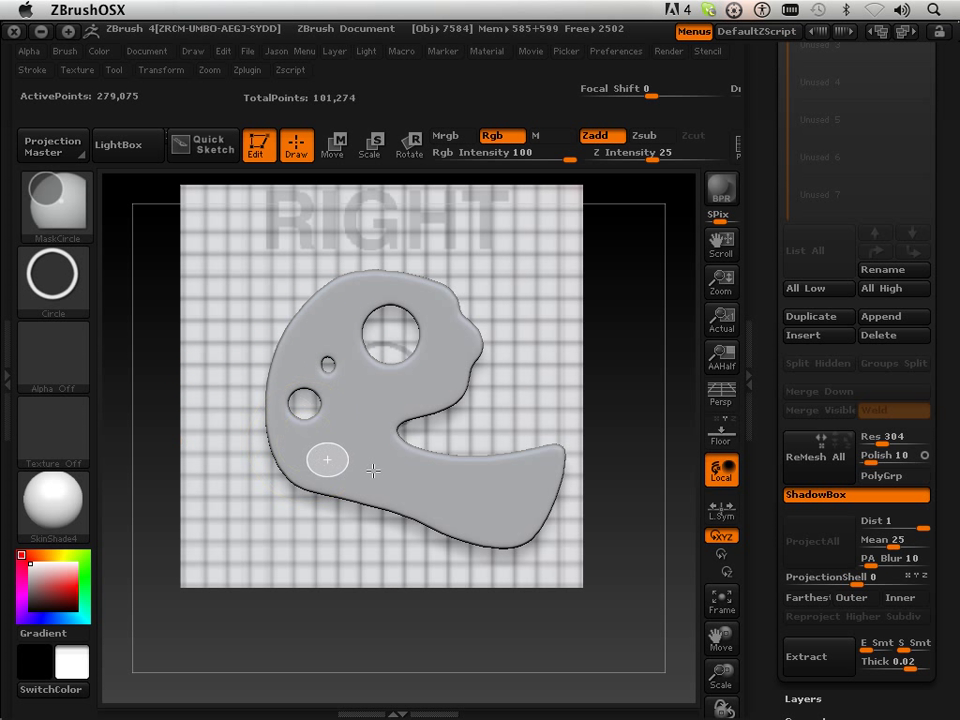
{"action": "left_click_drag", "start_coordinate": [372, 471], "coordinate": [381, 469], "text": "ctrl+alt"}
Examine the perforated extrusion and its shadows on the ShadowBox planes from several angles.
{"action": "left_click_drag", "start_coordinate": [636, 422], "coordinate": [578, 423]}
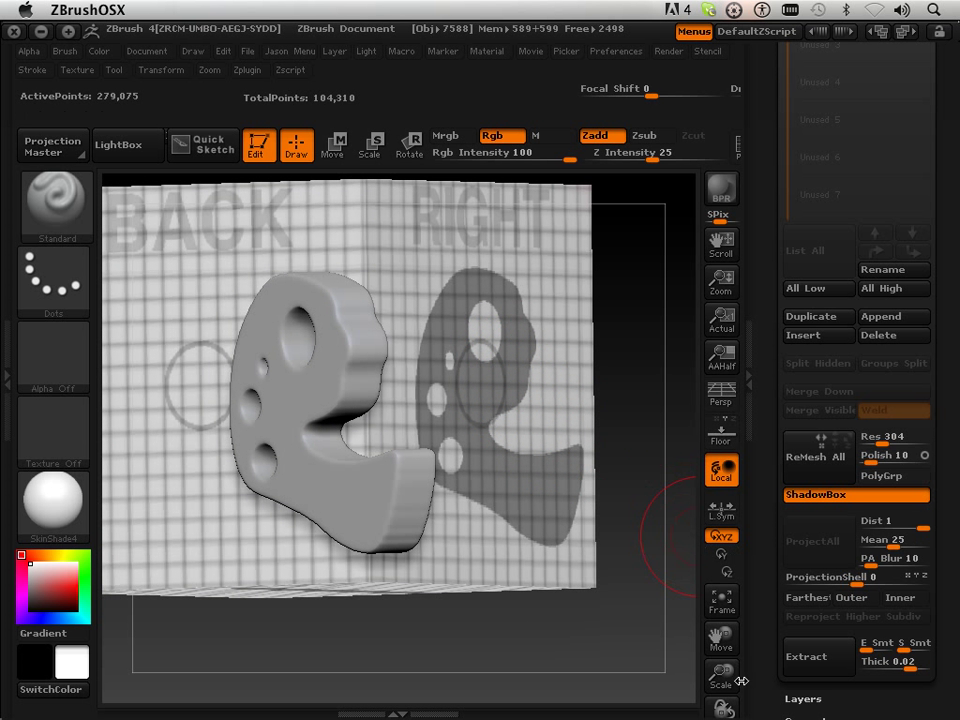
{"action": "left_click_drag", "start_coordinate": [728, 678], "coordinate": [700, 655]}
{"action": "left_click_drag", "start_coordinate": [585, 553], "coordinate": [611, 538]}
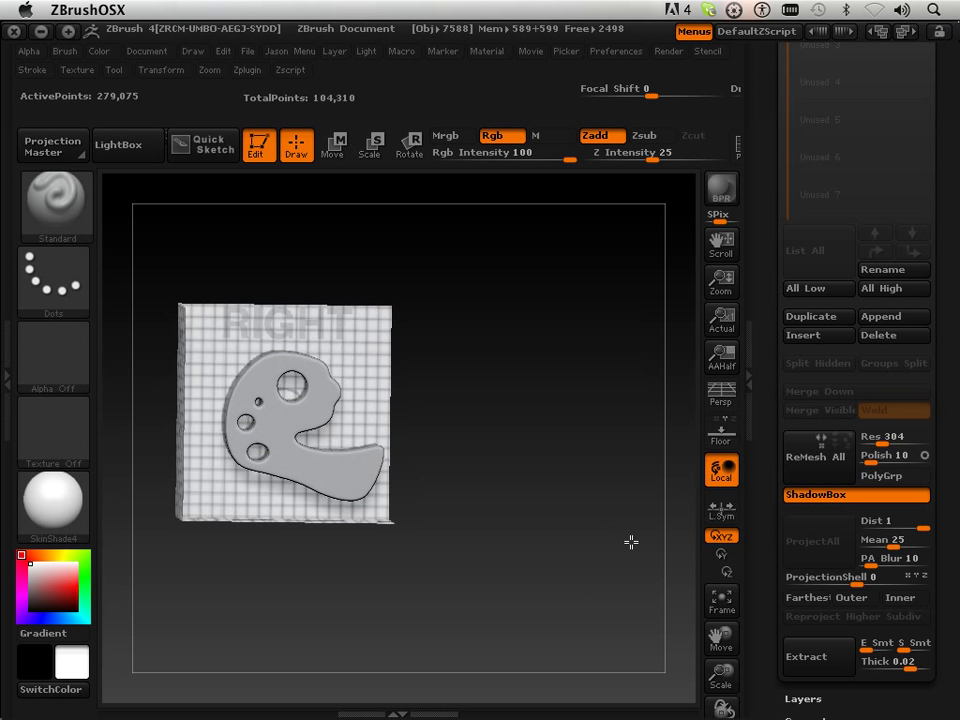
{"action": "left_click_drag", "start_coordinate": [720, 675], "coordinate": [629, 559]}
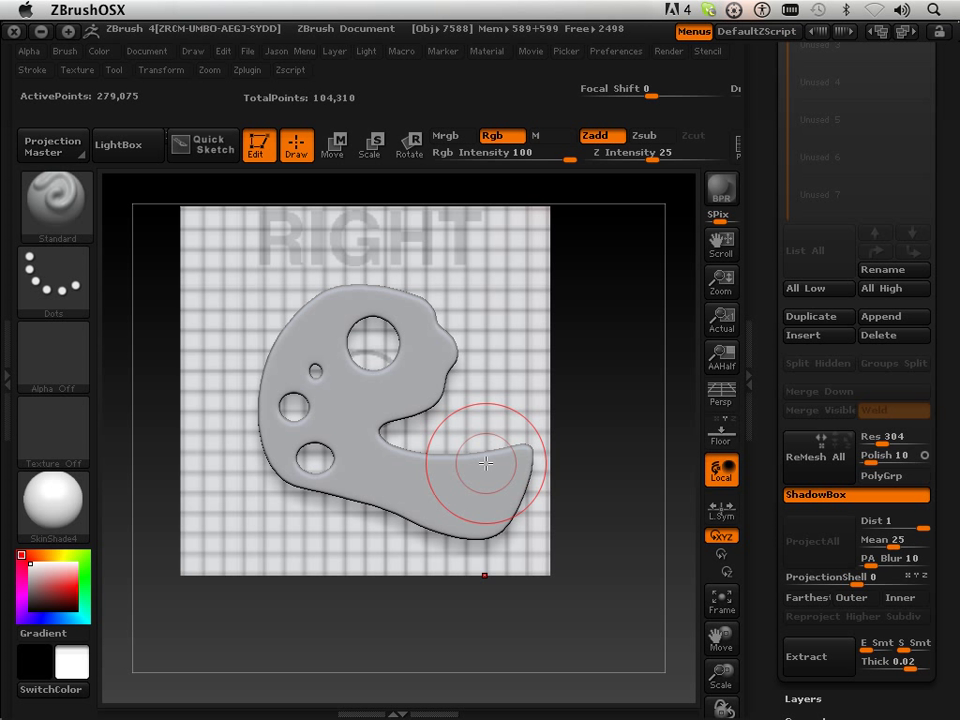
{"action": "left_click", "coordinate": [371, 339]}
{"action": "mouse_move", "coordinate": [580, 451]}
{"action": "left_mouse_down"}
{"action": "mouse_move", "coordinate": [485, 449]}
{"action": "mouse_move", "coordinate": [573, 455]}
{"action": "left_mouse_up"}
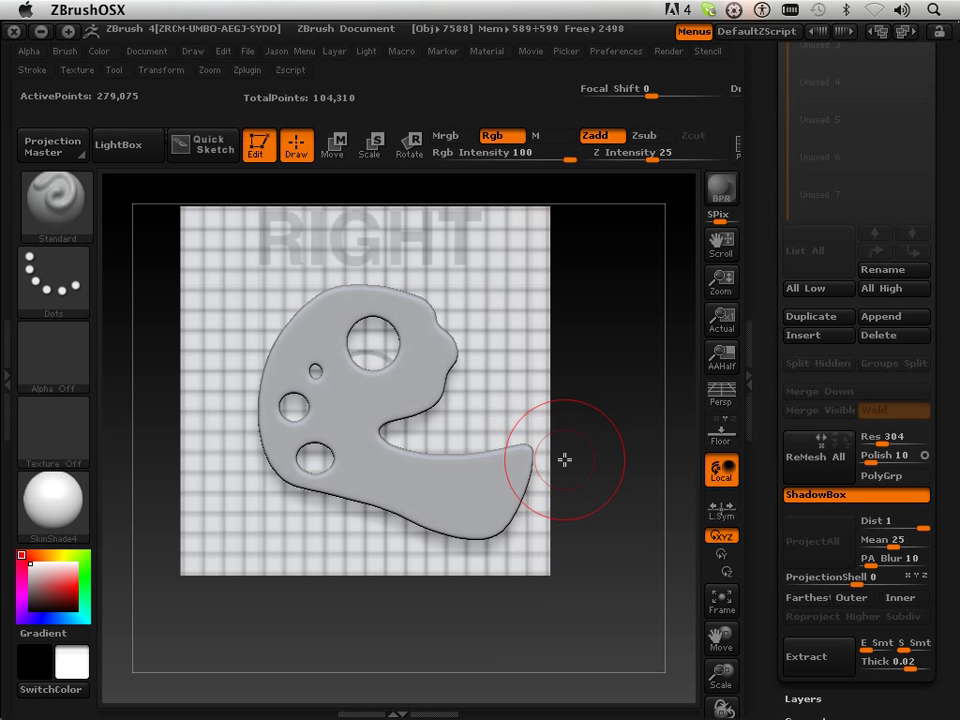
{"action": "mouse_move", "coordinate": [600, 476]}
{"action": "left_mouse_down"}
{"action": "mouse_move", "coordinate": [514, 474]}
{"action": "mouse_move", "coordinate": [514, 482]}
{"action": "mouse_move", "coordinate": [590, 483]}
{"action": "mouse_move", "coordinate": [531, 484]}
{"action": "mouse_move", "coordinate": [579, 486]}
{"action": "left_mouse_up"}
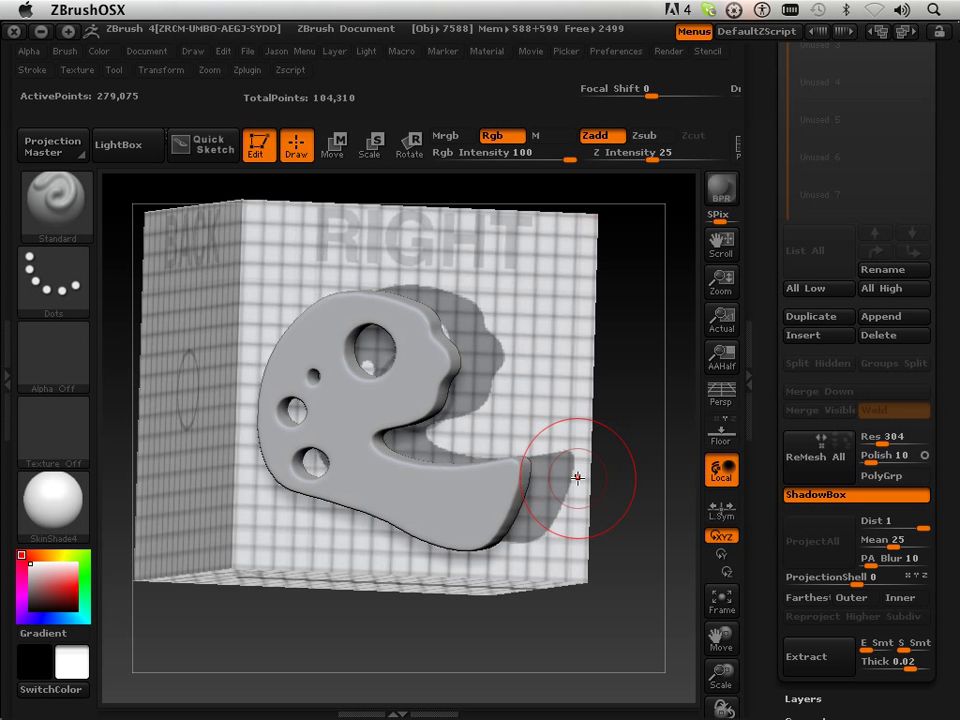
{"action": "left_click_drag", "start_coordinate": [647, 446], "coordinate": [771, 401]}
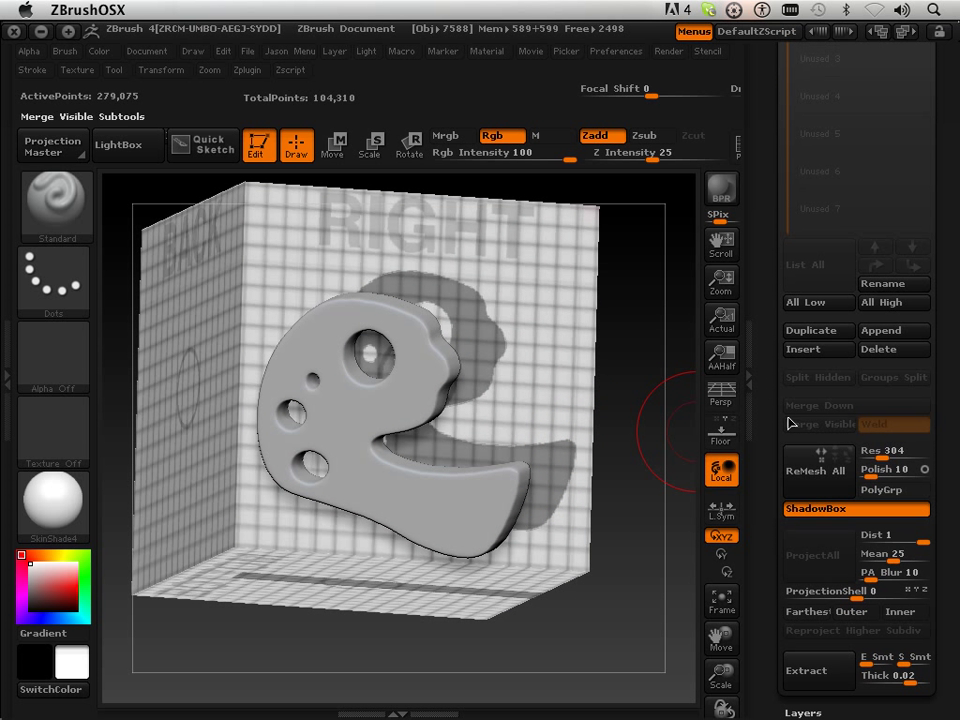
Turn off ShadowBox to convert the shape into a mesh and display its polygon wireframe.
{"action": "left_click", "coordinate": [826, 509]}
{"action": "mouse_move", "coordinate": [598, 455]}
{"action": "left_mouse_down"}
{"action": "mouse_move", "coordinate": [561, 454]}
{"action": "mouse_move", "coordinate": [600, 467]}
{"action": "left_mouse_up"}
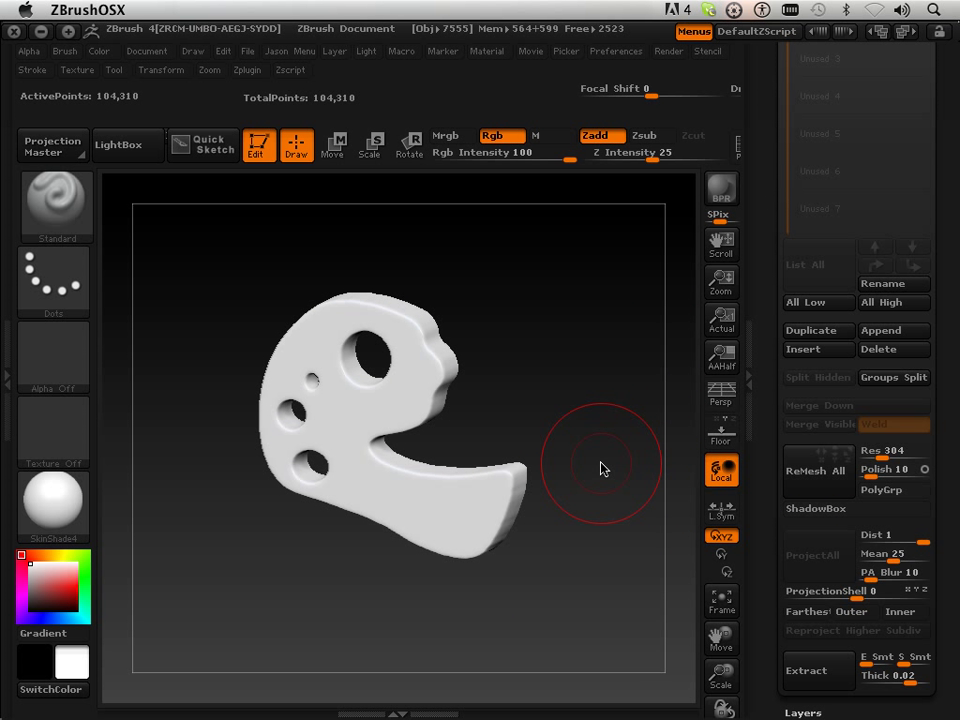
{"action": "left_click", "coordinate": [737, 147]}
{"action": "left_click_drag", "start_coordinate": [536, 321], "coordinate": [568, 317]}
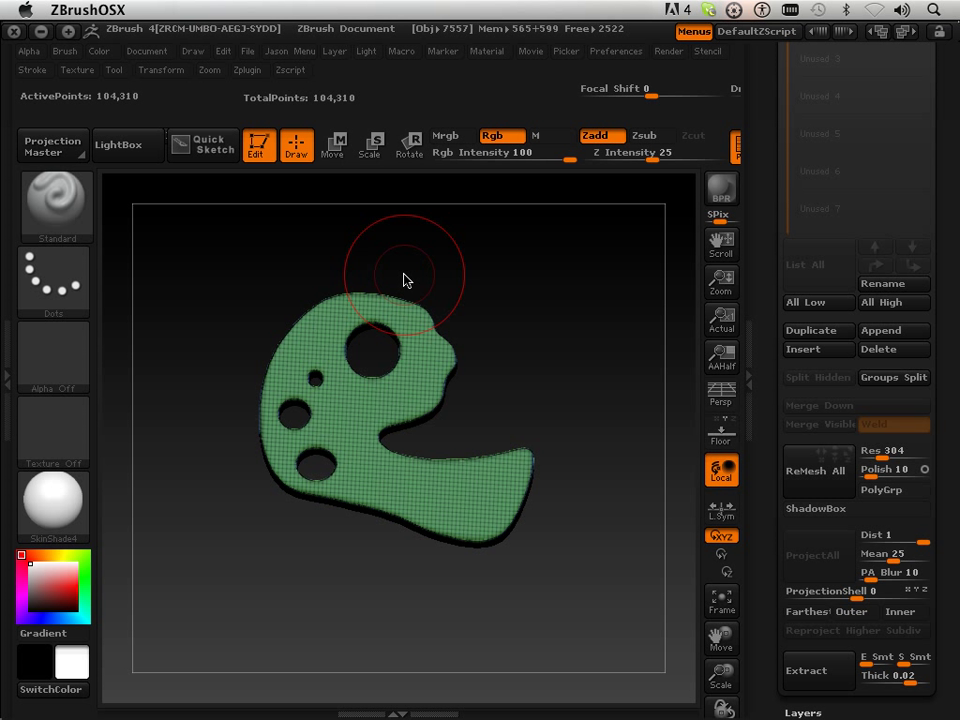
Set the ReMesh resolution to 72 and remesh all visible subtools.
{"action": "left_click", "coordinate": [874, 455]}
{"action": "type", "text": "136"}
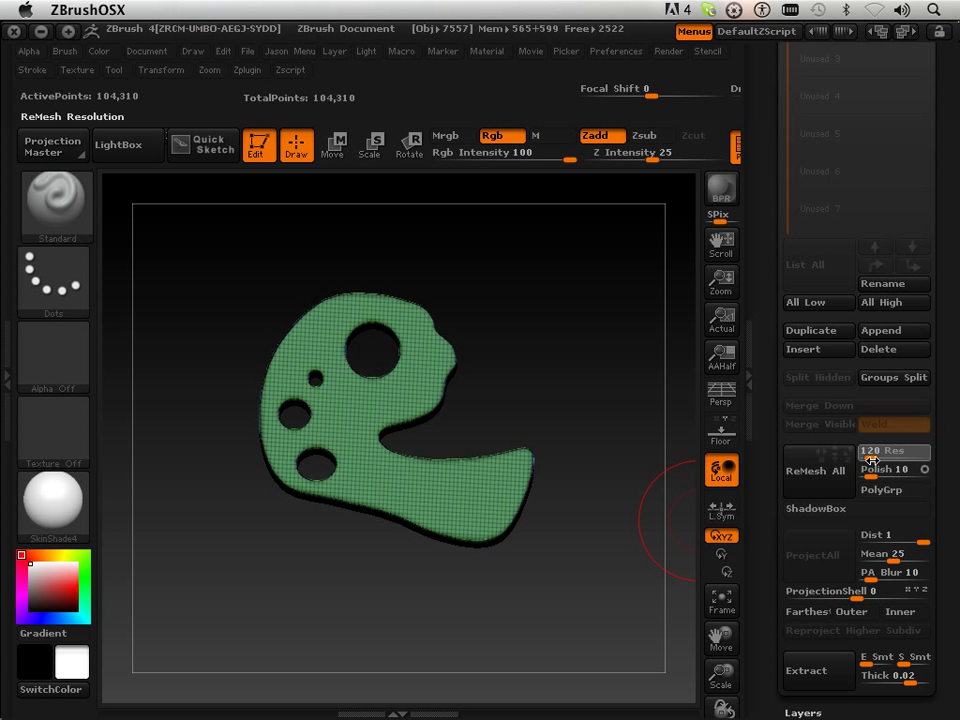
{"action": "left_click_drag", "start_coordinate": [870, 460], "coordinate": [866, 461]}
{"action": "left_click", "coordinate": [868, 461]}
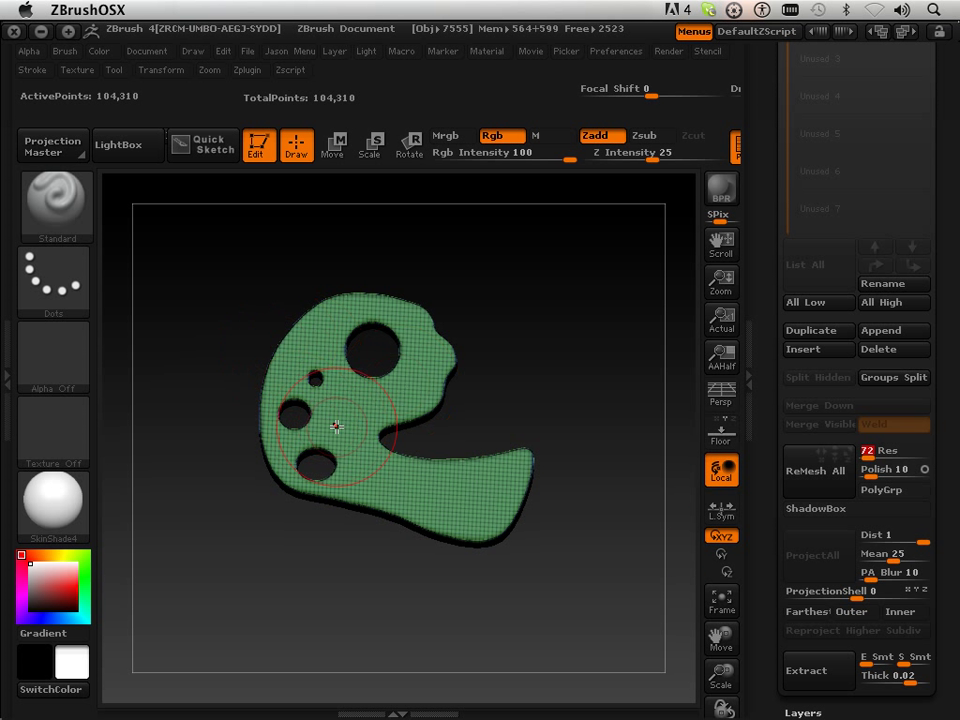
{"action": "left_click", "coordinate": [828, 482]}
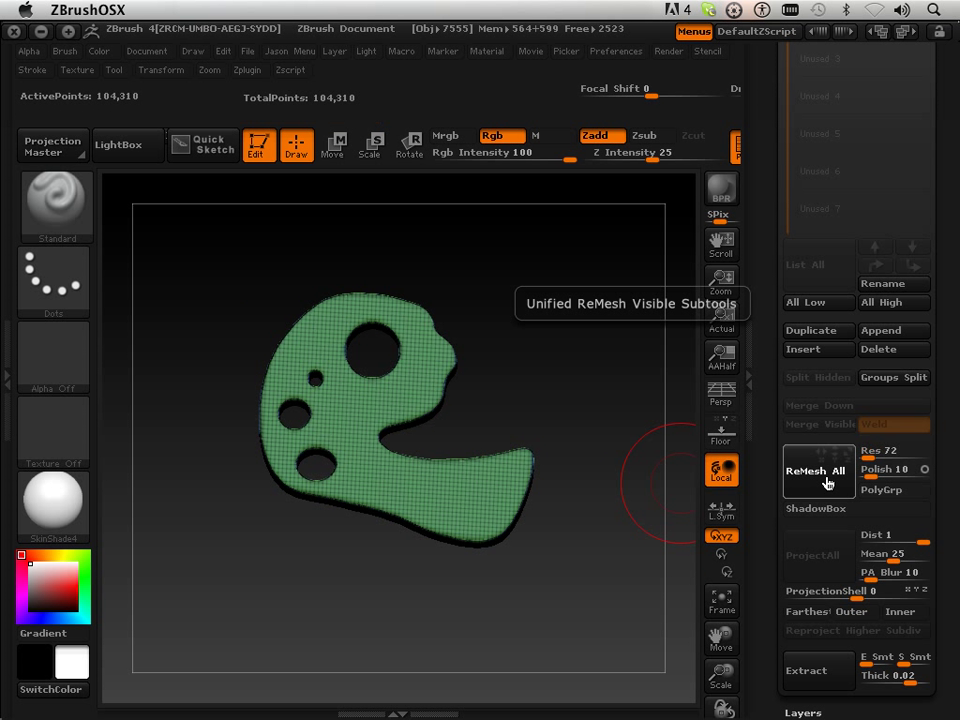
{"action": "left_click_drag", "start_coordinate": [604, 401], "coordinate": [599, 445]}
Select the Skin_ShadowBox128 subtool and examine its point count and wireframe.
{"action": "scroll", "coordinate": [793, 150], "scroll_direction": "up", "scroll_amount": 3}
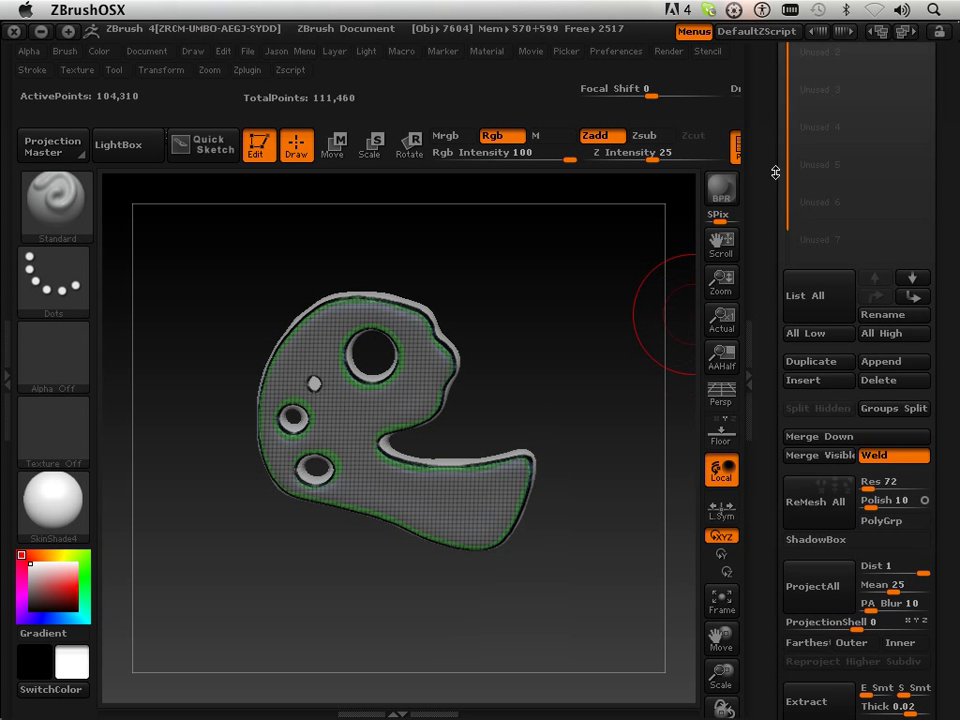
{"action": "left_click", "coordinate": [866, 150]}
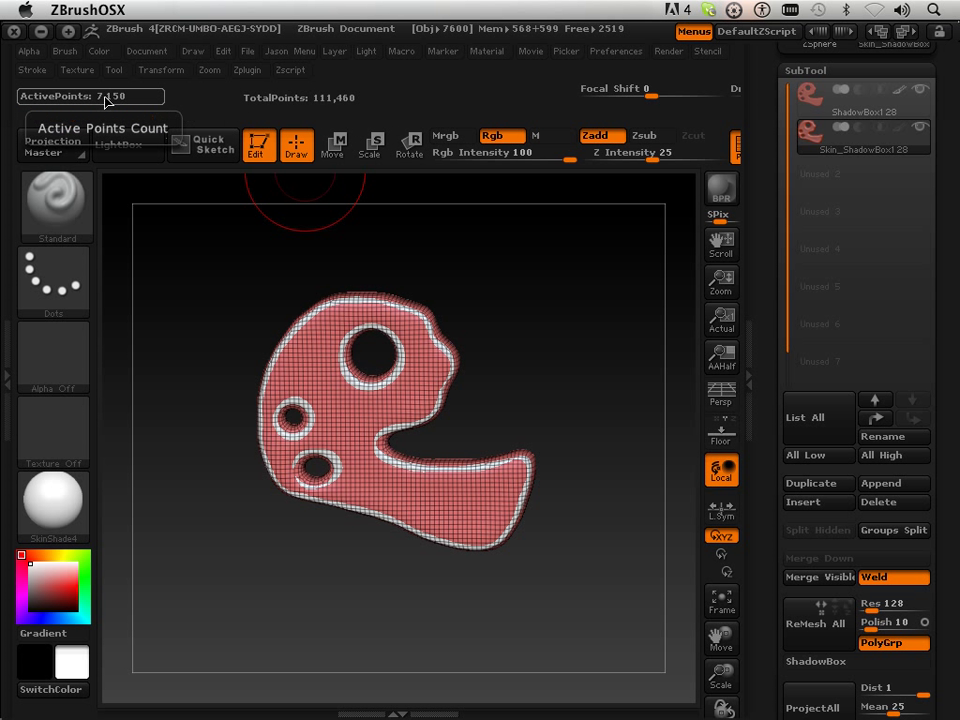
{"action": "mouse_move", "coordinate": [504, 339]}
{"action": "left_mouse_down"}
{"action": "mouse_move", "coordinate": [524, 382]}
{"action": "mouse_move", "coordinate": [399, 369]}
{"action": "mouse_move", "coordinate": [358, 343]}
{"action": "mouse_move", "coordinate": [499, 360]}
{"action": "left_mouse_up"}
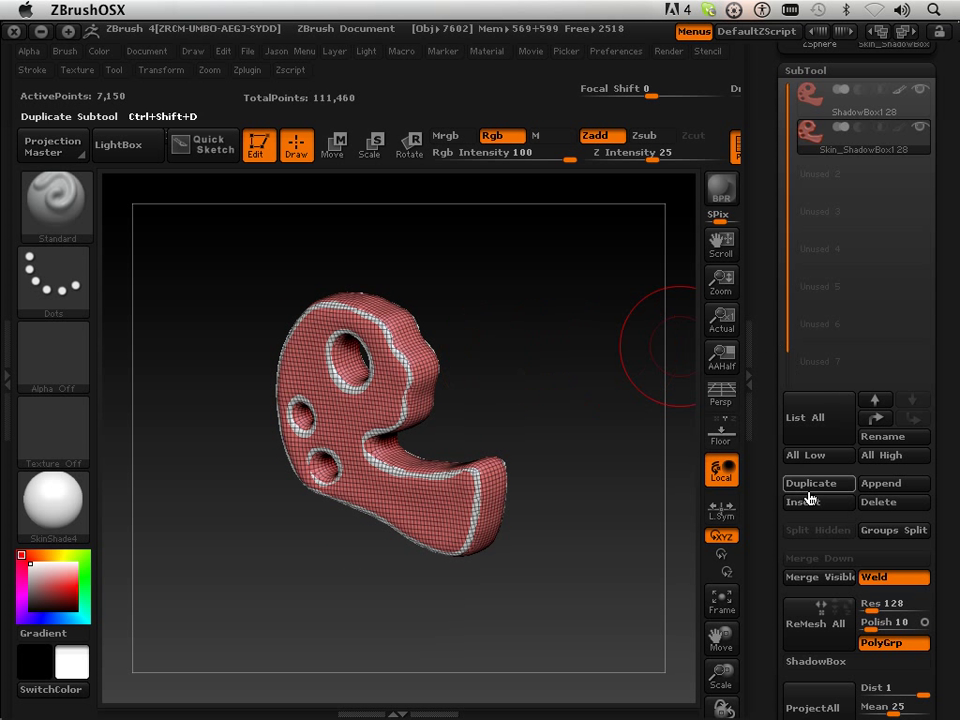
Switch to the ShadowBox128 subtool, set its ReMesh resolution to 8, and remesh all visible subtools.
{"action": "left_click_drag", "start_coordinate": [760, 582], "coordinate": [760, 592]}
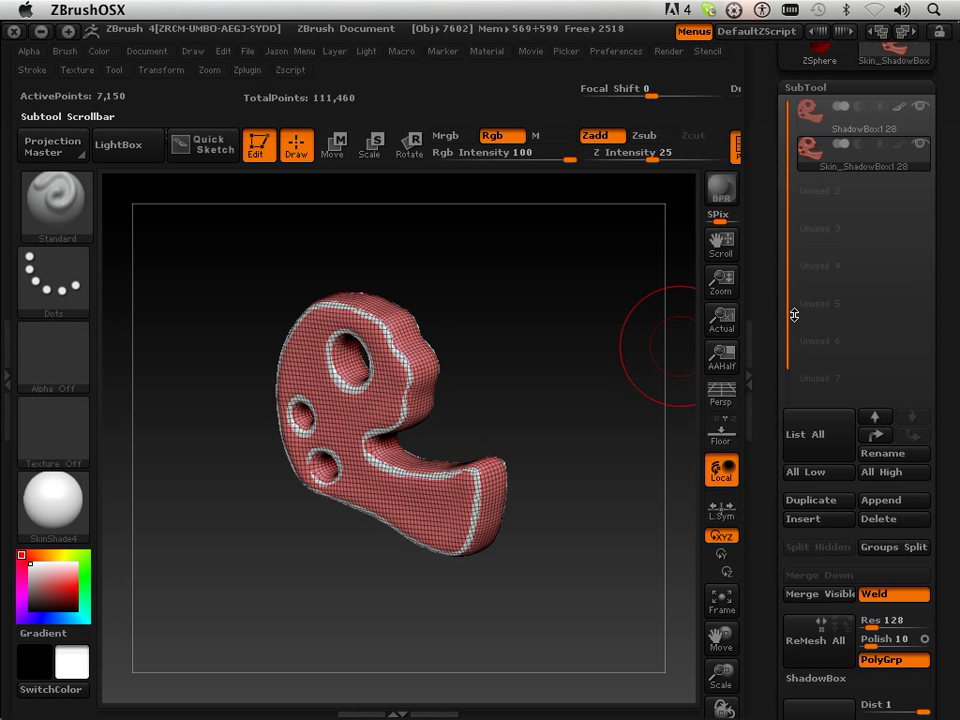
{"action": "left_click", "coordinate": [842, 125]}
{"action": "left_click_drag", "start_coordinate": [777, 286], "coordinate": [766, 159]}
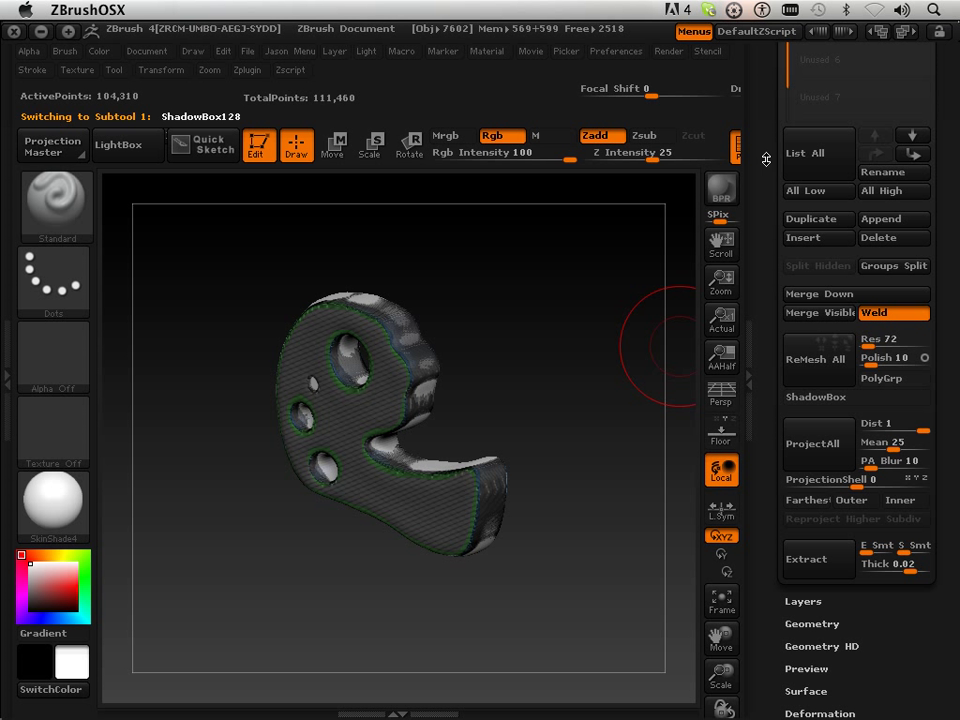
{"action": "left_click", "coordinate": [865, 345]}
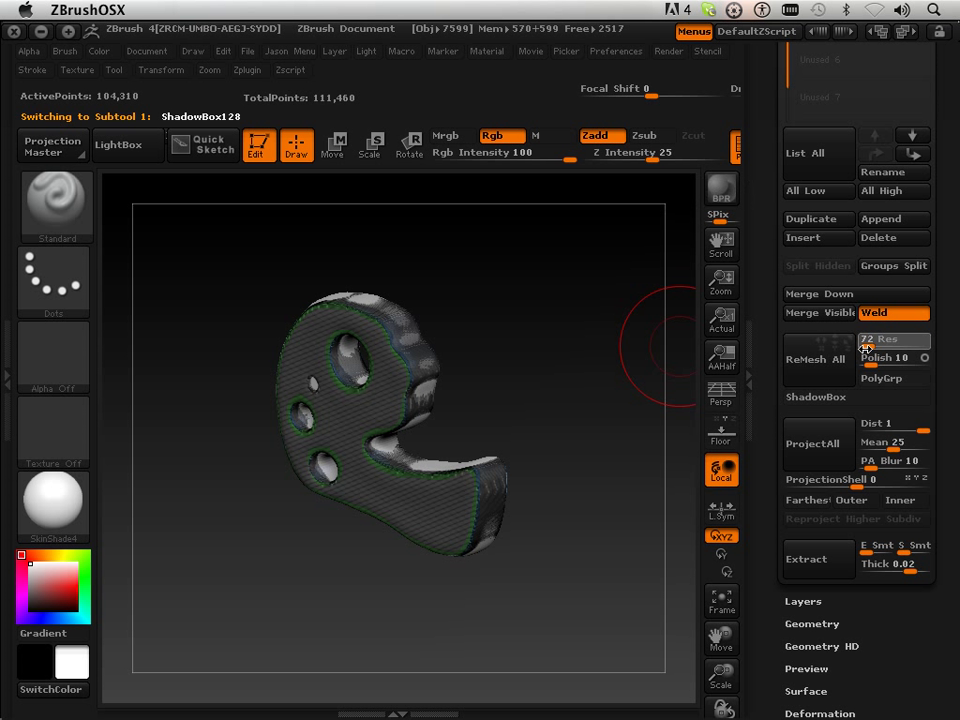
{"action": "key", "text": "Return"}
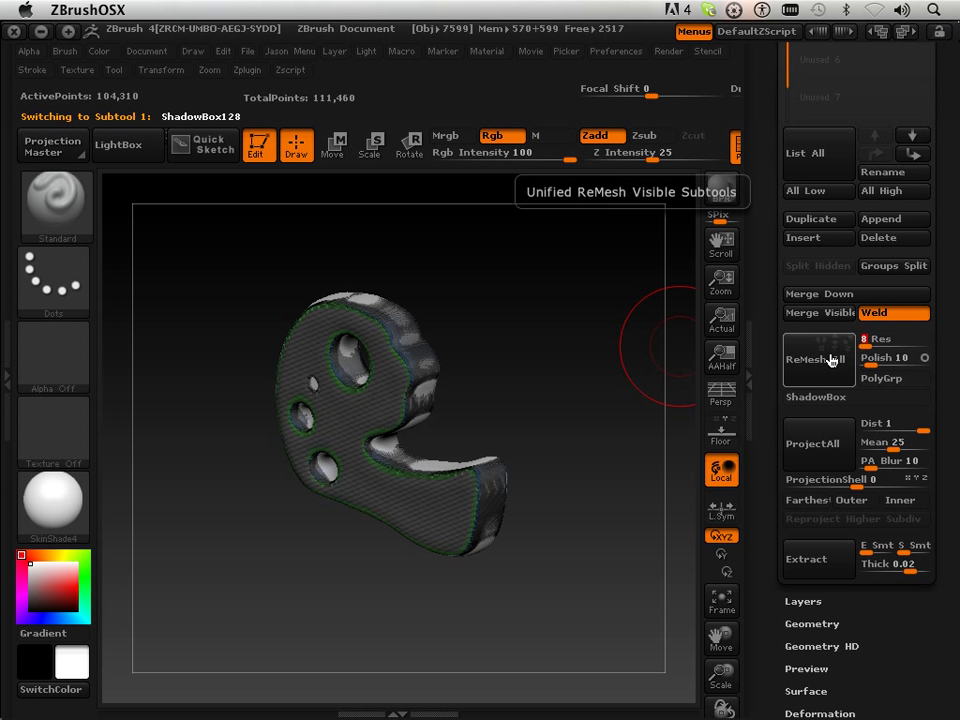
{"action": "left_click", "coordinate": [830, 360]}
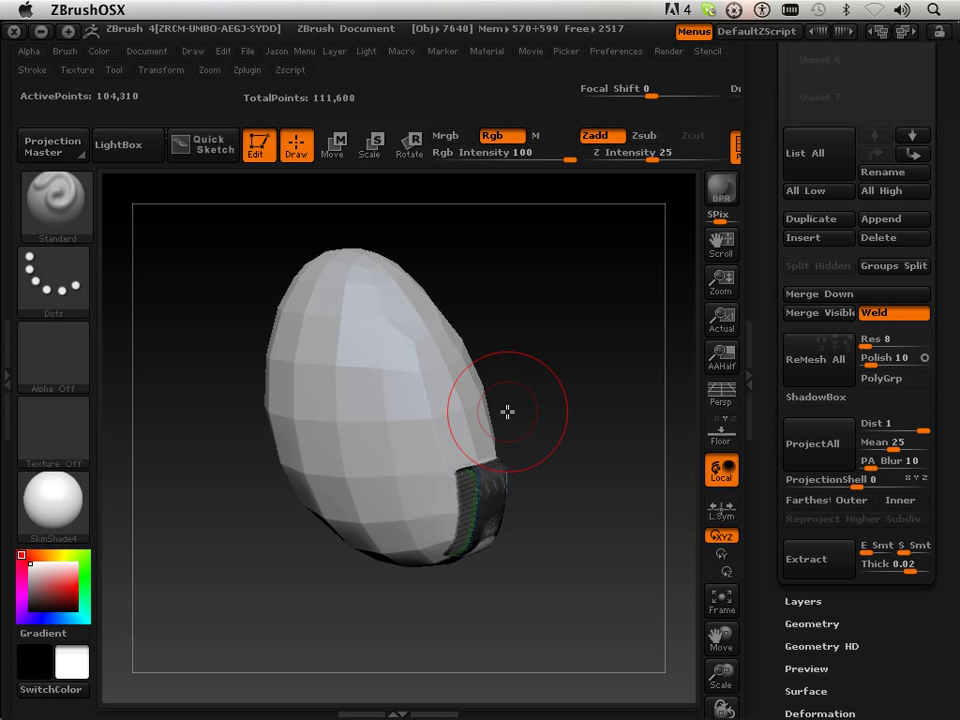
Turn ShadowBox back on for the ShadowBox128 subtool to bring back its masked planes.
{"action": "left_click", "coordinate": [822, 397]}
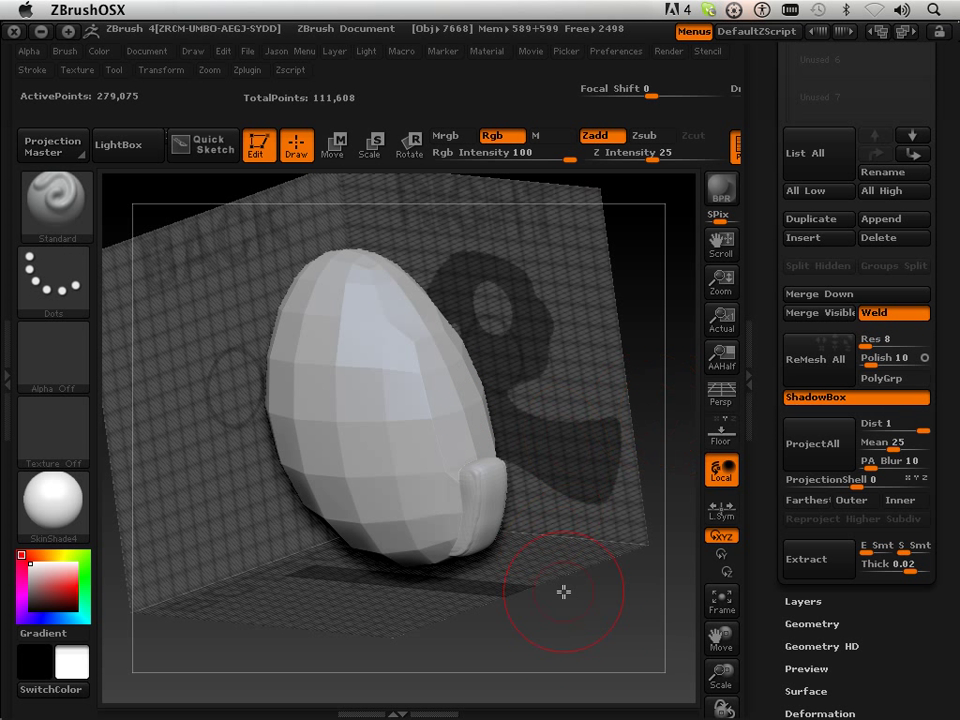
{"action": "left_click_drag", "start_coordinate": [563, 592], "coordinate": [624, 601], "text": "shift"}
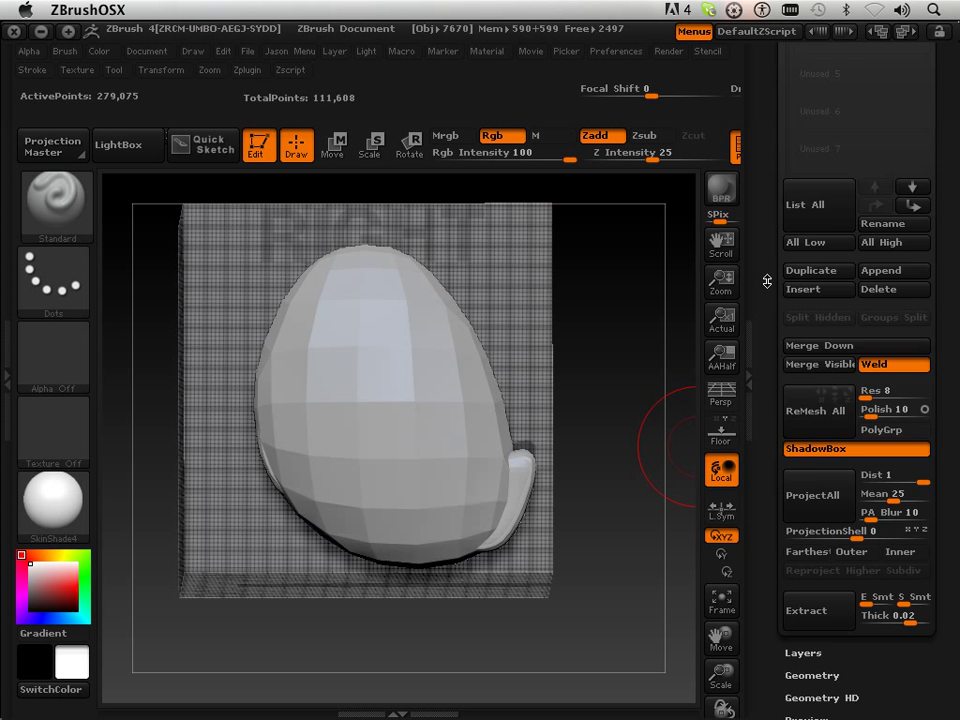
Select the Skin_ShadowBox128 subtool with the holes, set its ReMesh resolution to 48, and remesh all visible subtools.
{"action": "left_click_drag", "start_coordinate": [780, 279], "coordinate": [780, 388]}
{"action": "mouse_move", "coordinate": [926, 258]}
{"action": "left_click", "coordinate": [907, 301]}
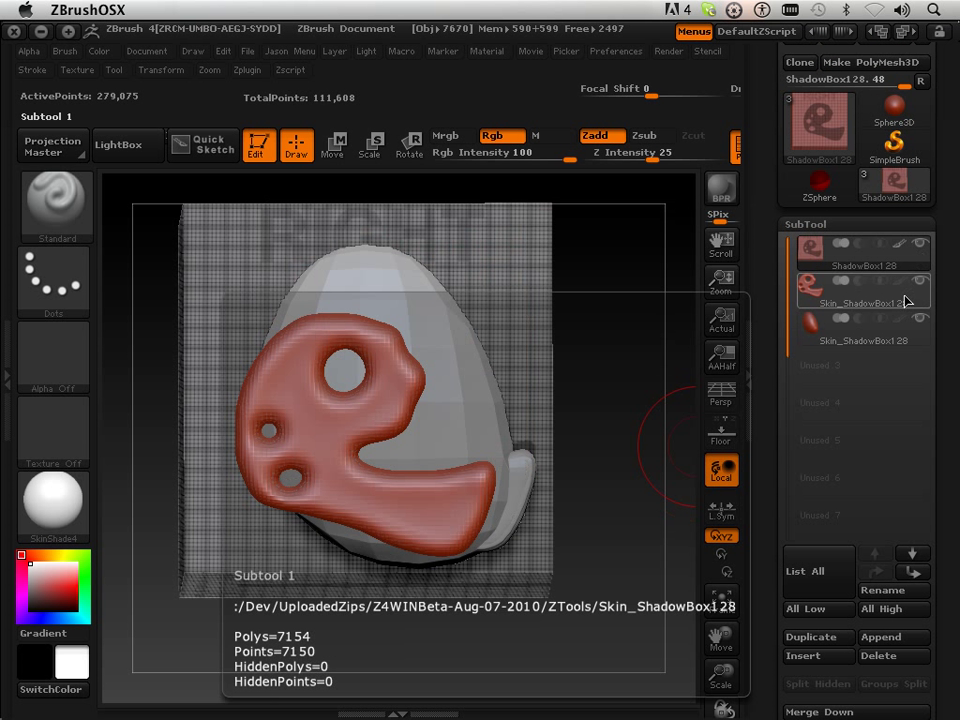
{"action": "left_click", "coordinate": [886, 315]}
{"action": "left_click_drag", "start_coordinate": [759, 498], "coordinate": [772, 349]}
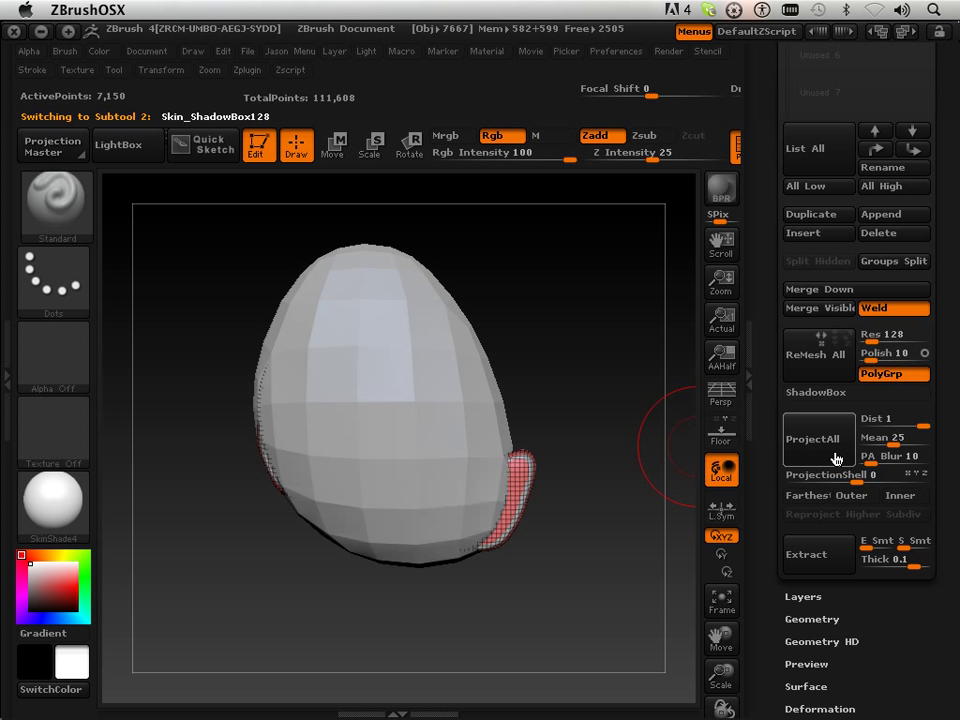
{"action": "left_click", "coordinate": [875, 342]}
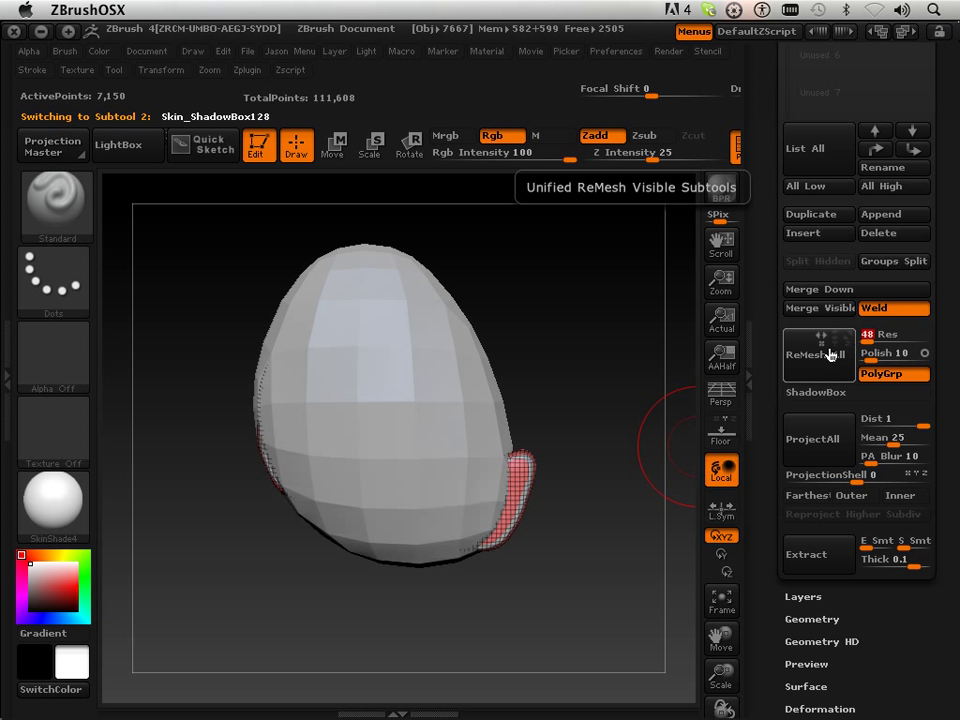
{"action": "key", "text": "Return"}
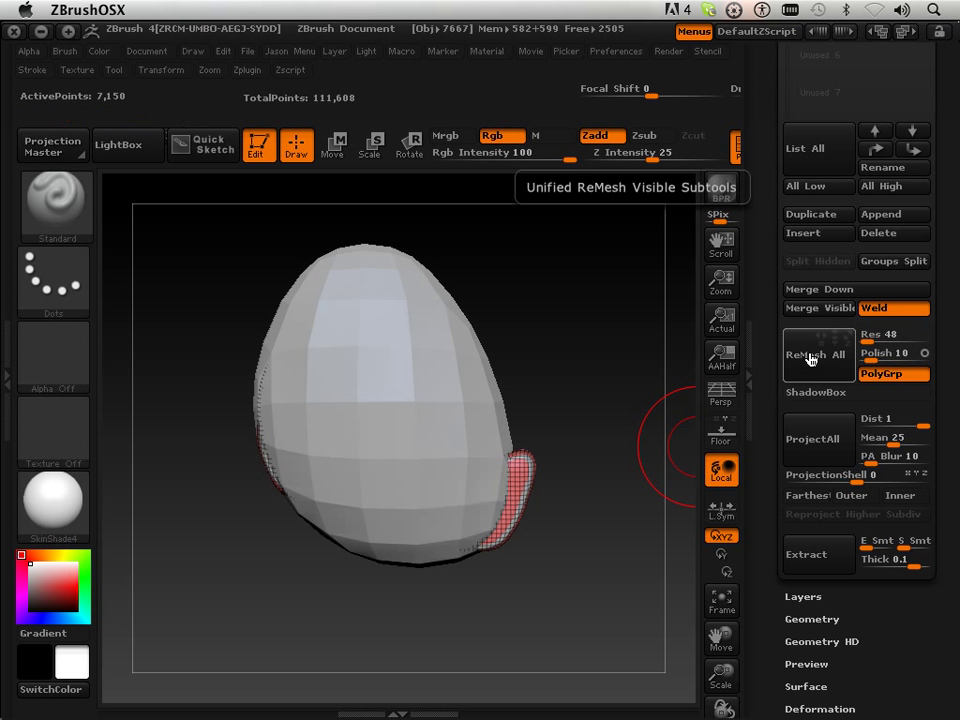
{"action": "left_click", "coordinate": [810, 355]}
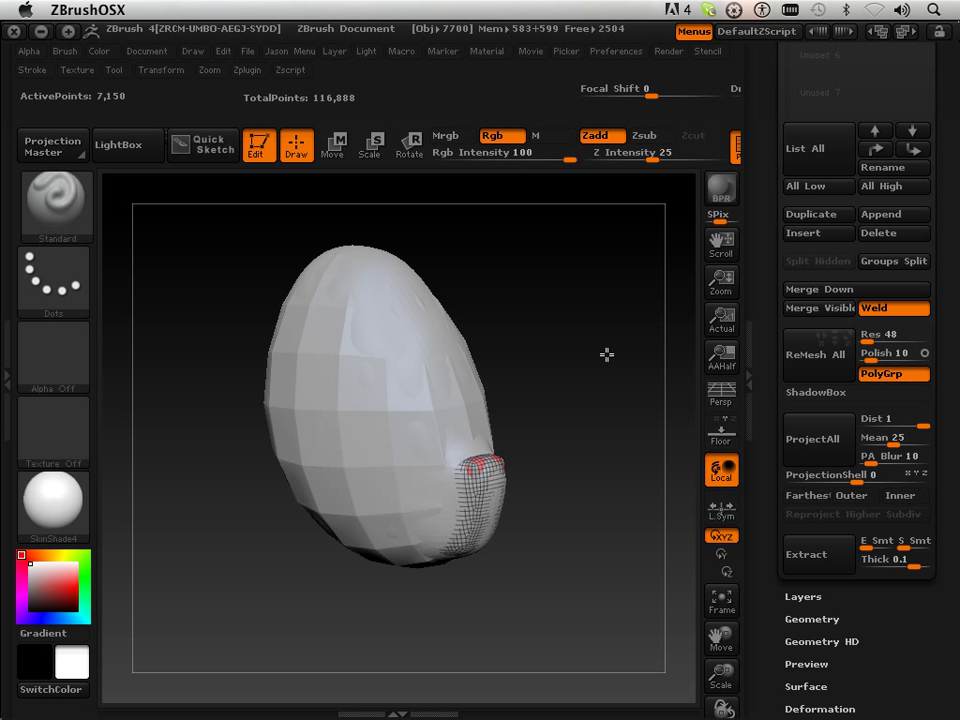
Select the newly remeshed Skin_ShadowBox128 subtool at the end of the subtool list and delete it.
{"action": "left_click_drag", "start_coordinate": [771, 150], "coordinate": [761, 334]}
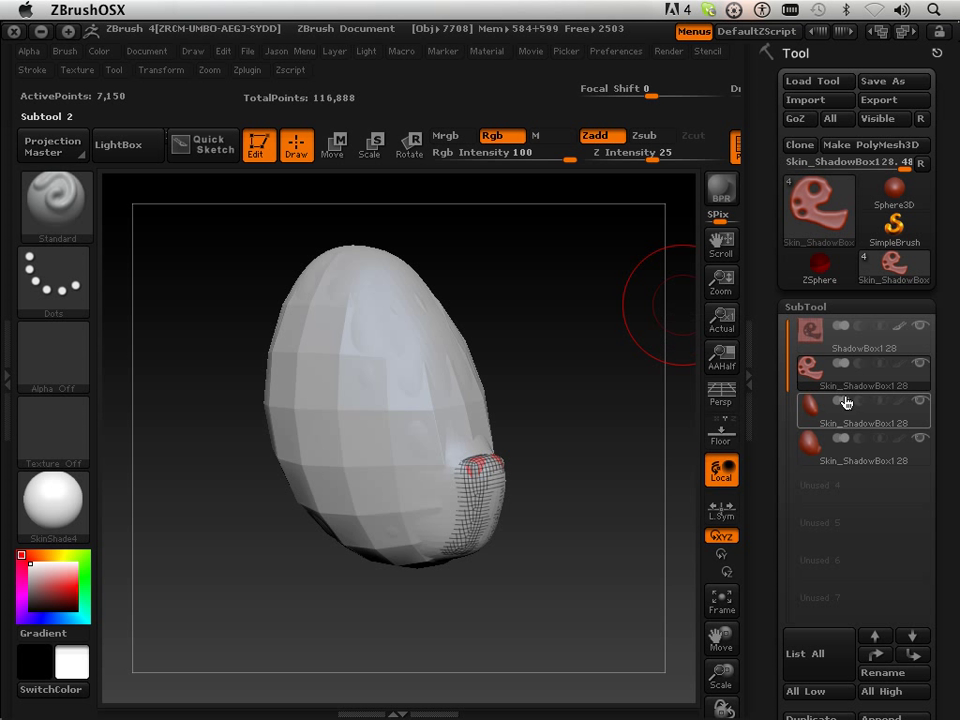
{"action": "left_click", "coordinate": [848, 447]}
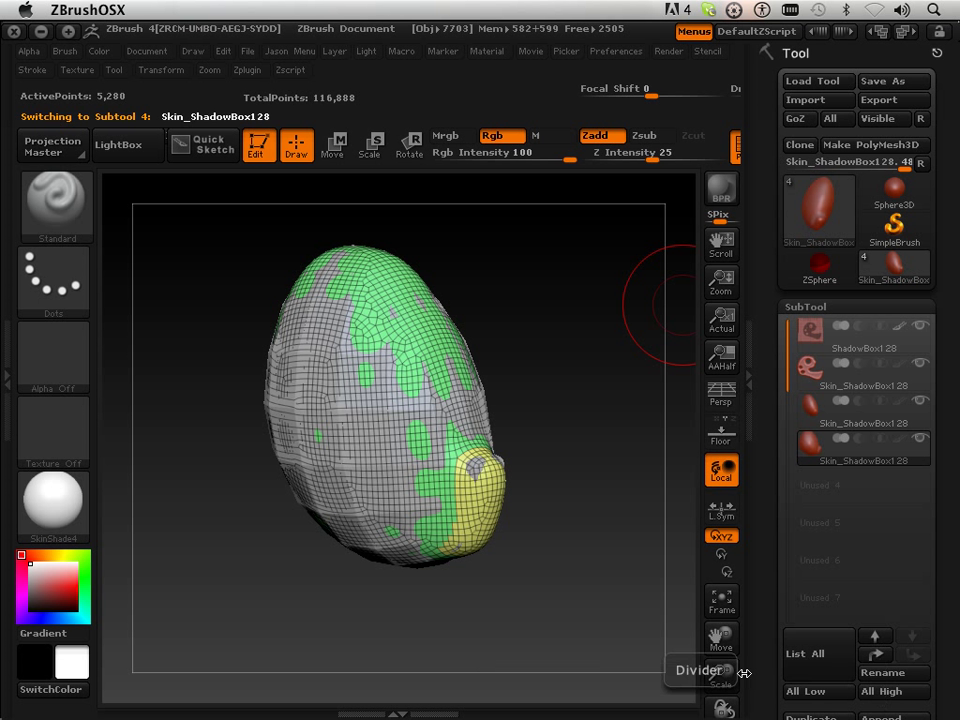
{"action": "scroll", "coordinate": [829, 597], "scroll_direction": "down", "scroll_amount": 4}
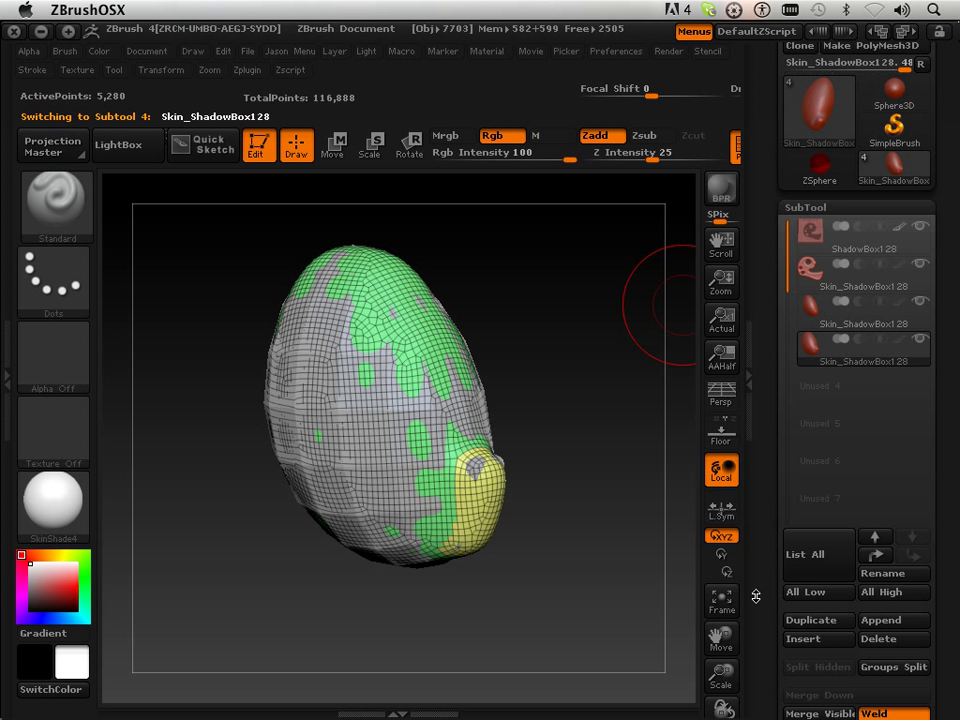
{"action": "left_click", "coordinate": [881, 629]}
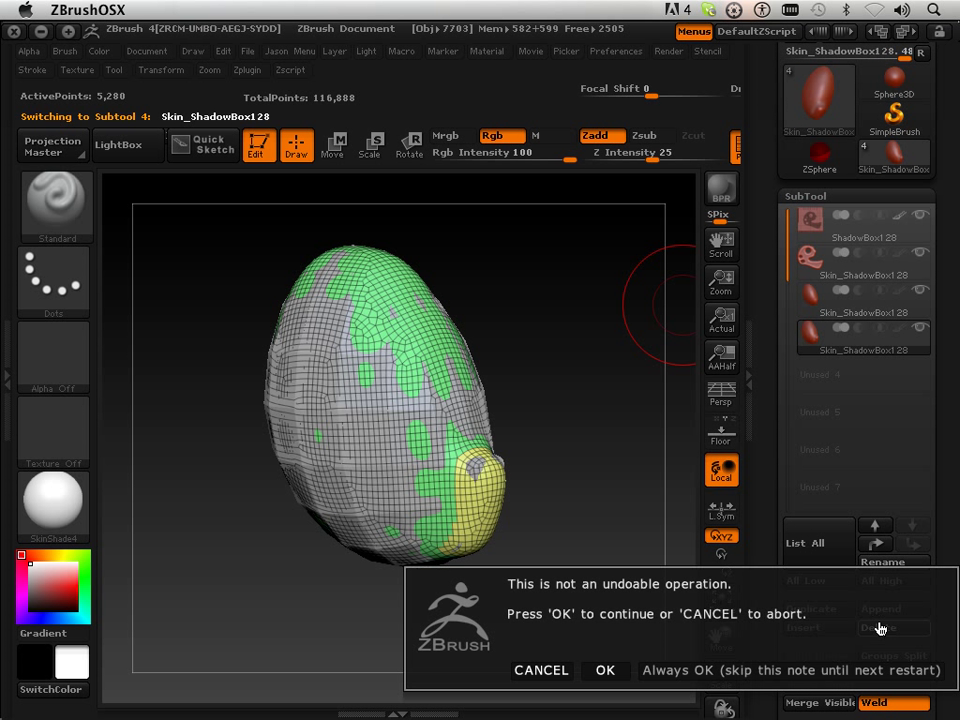
{"action": "left_click", "coordinate": [606, 670]}
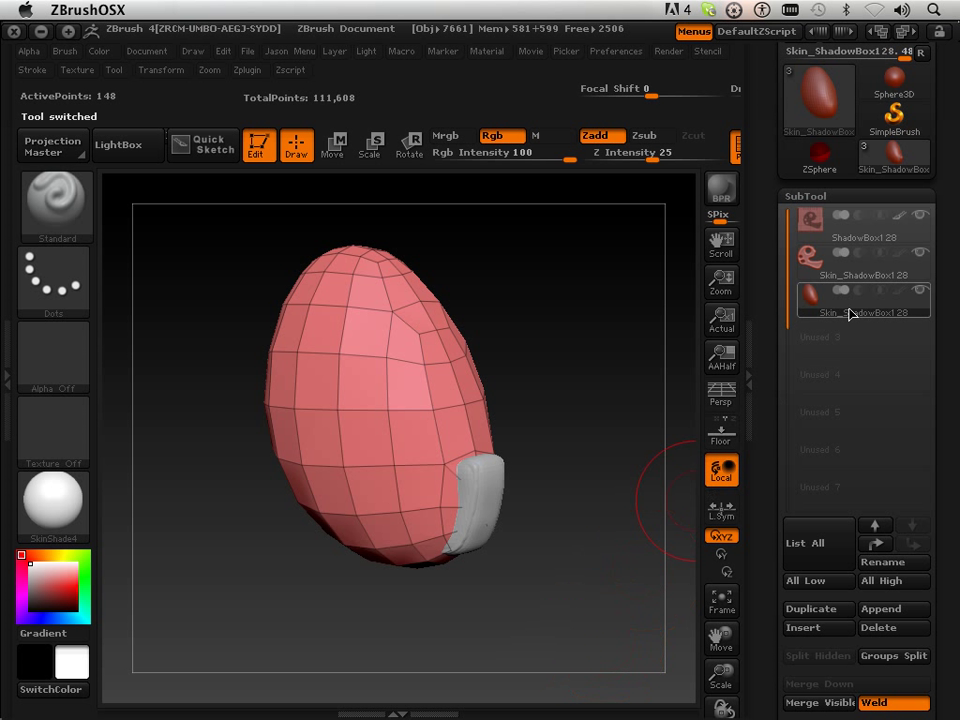
Delete the low-resolution egg-shaped Skin_ShadowBox128 subtool.
{"action": "left_click", "coordinate": [881, 628]}
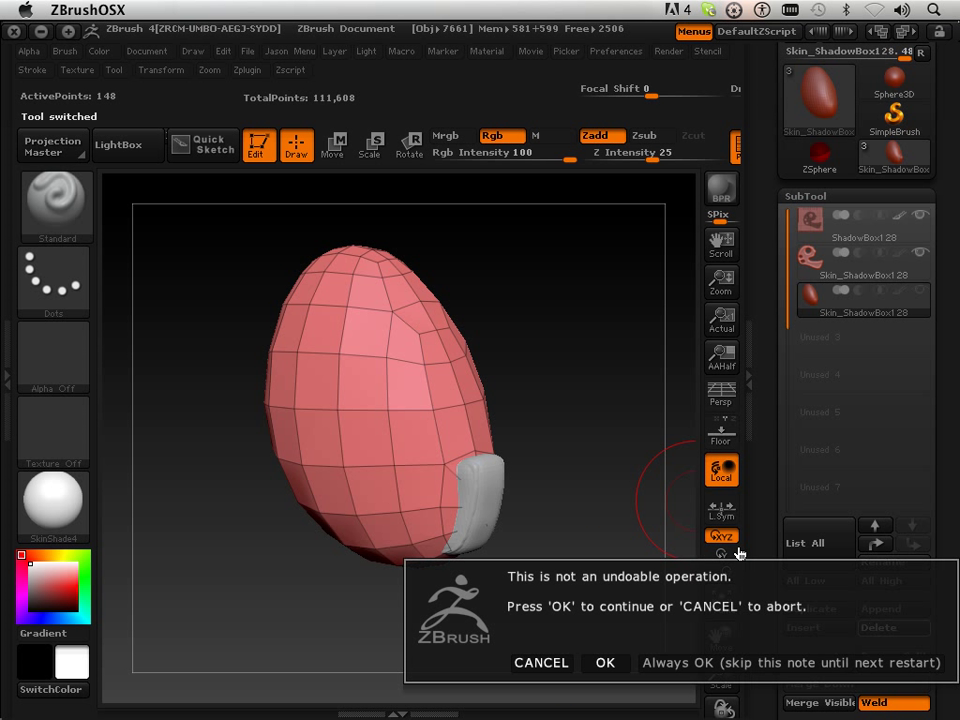
{"action": "left_click", "coordinate": [606, 662]}
{"action": "left_click_drag", "start_coordinate": [606, 462], "coordinate": [641, 464]}
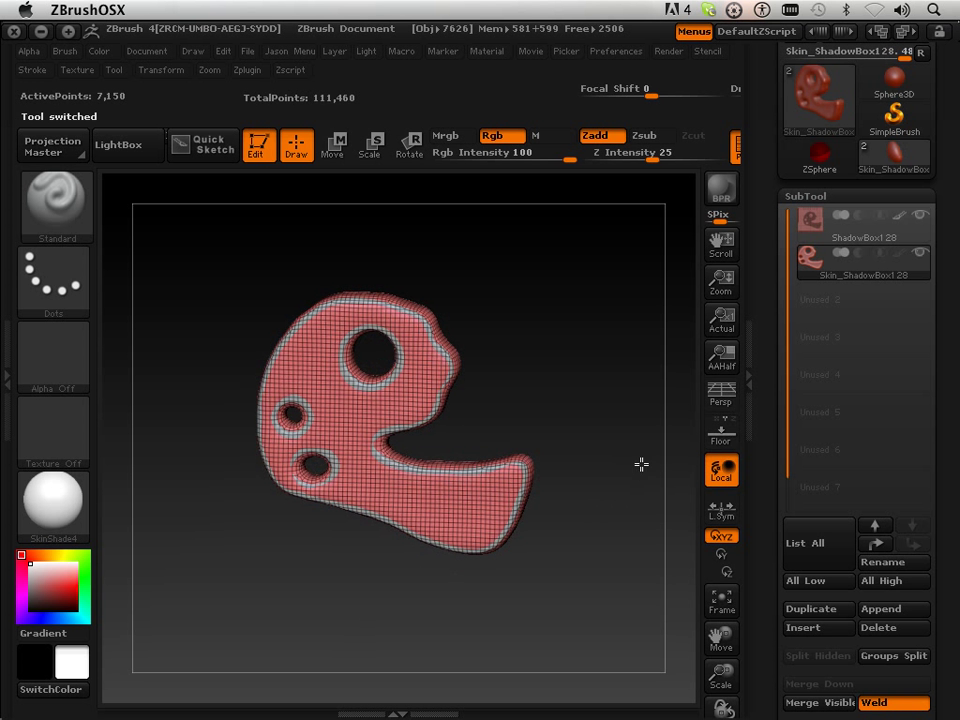
Try projecting all visible subtools, including PolyPaint, onto the Skin_ShadowBox128 mesh, and undo the projection.
{"action": "left_click_drag", "start_coordinate": [771, 628], "coordinate": [763, 559]}
{"action": "mouse_move", "coordinate": [607, 541]}
{"action": "left_mouse_down"}
{"action": "mouse_move", "coordinate": [529, 566]}
{"action": "mouse_move", "coordinate": [591, 546]}
{"action": "mouse_move", "coordinate": [603, 505]}
{"action": "mouse_move", "coordinate": [555, 431]}
{"action": "mouse_move", "coordinate": [499, 424]}
{"action": "mouse_move", "coordinate": [400, 363]}
{"action": "left_mouse_up"}
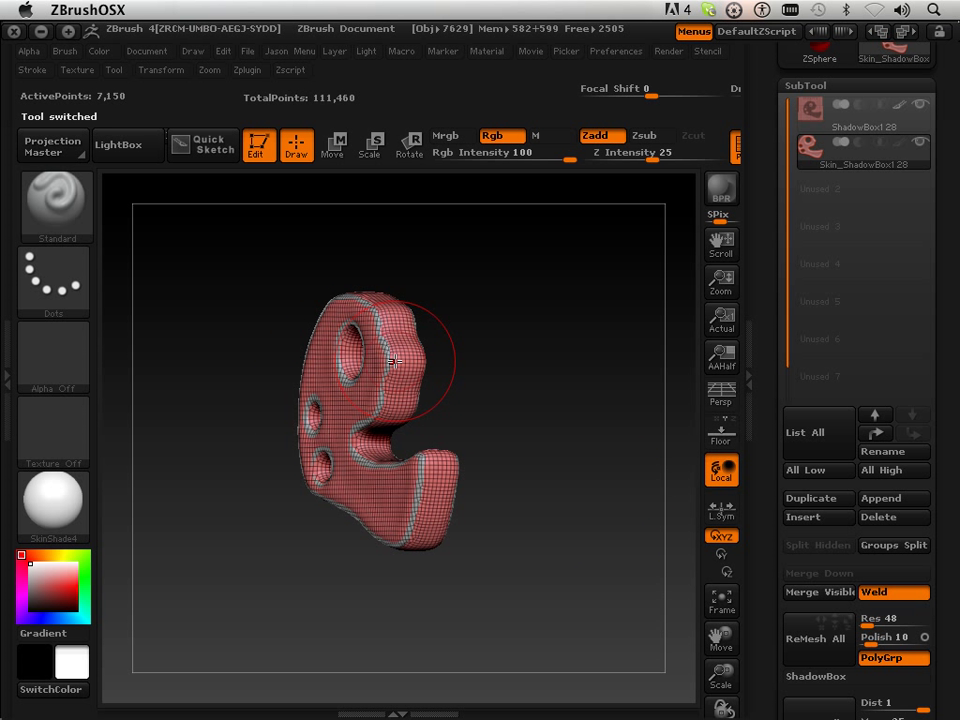
{"action": "left_click_drag", "start_coordinate": [765, 658], "coordinate": [752, 545]}
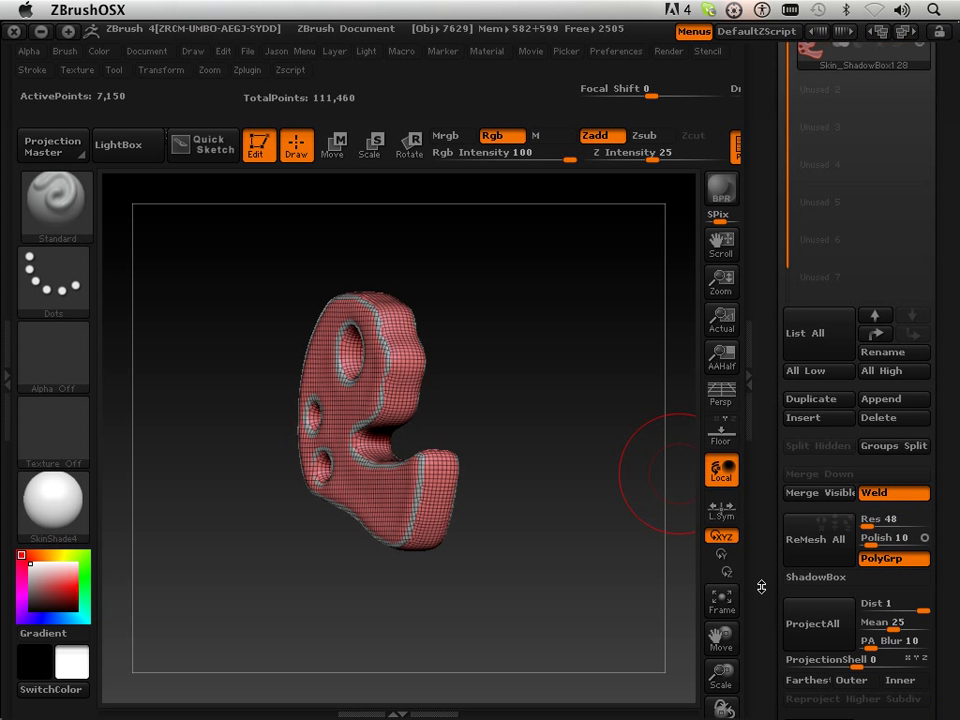
{"action": "left_click", "coordinate": [818, 603]}
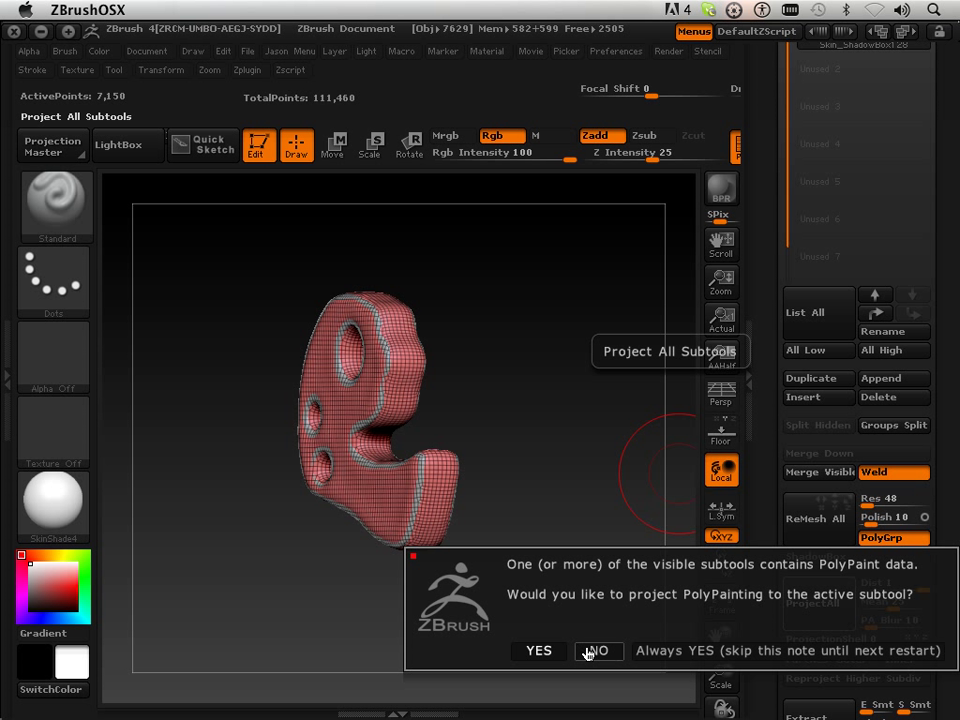
{"action": "left_click", "coordinate": [539, 651]}
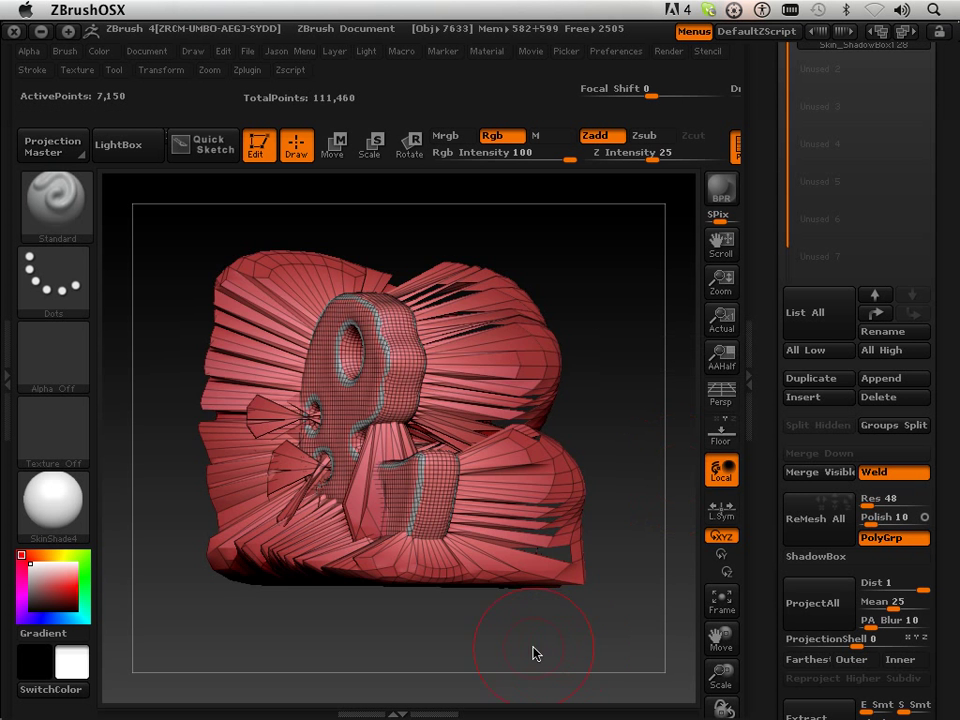
{"action": "left_click_drag", "start_coordinate": [533, 653], "coordinate": [462, 655]}
{"action": "key", "text": "ctrl+z"}
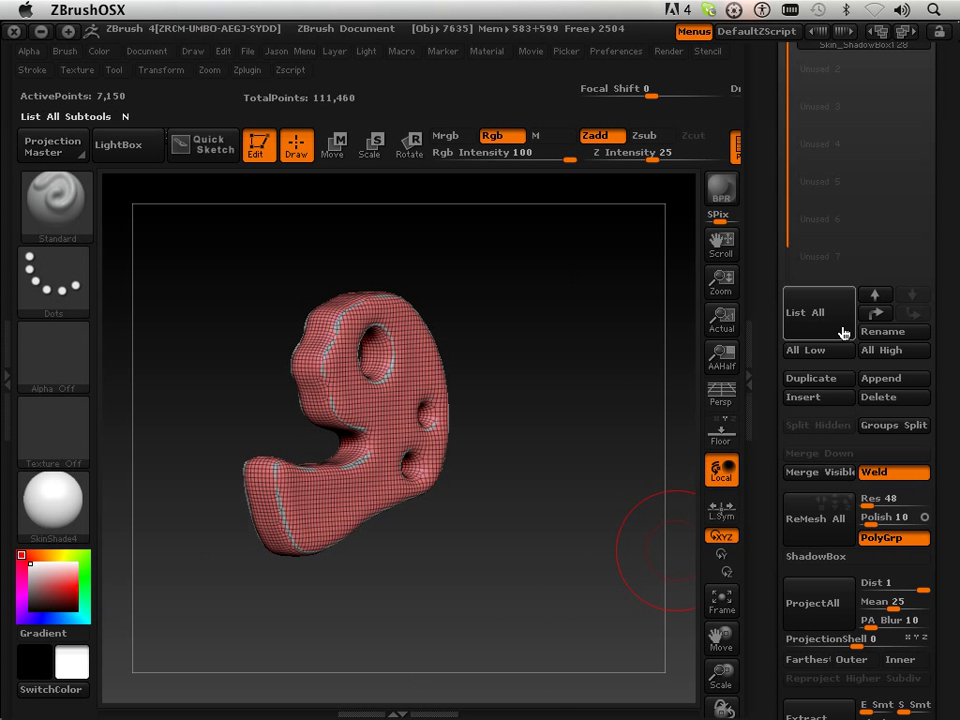
Select the ShadowBox128 subtool and turn off ShadowBox to convert it back into a mesh.
{"action": "left_click_drag", "start_coordinate": [770, 293], "coordinate": [760, 466]}
{"action": "left_click", "coordinate": [858, 344]}
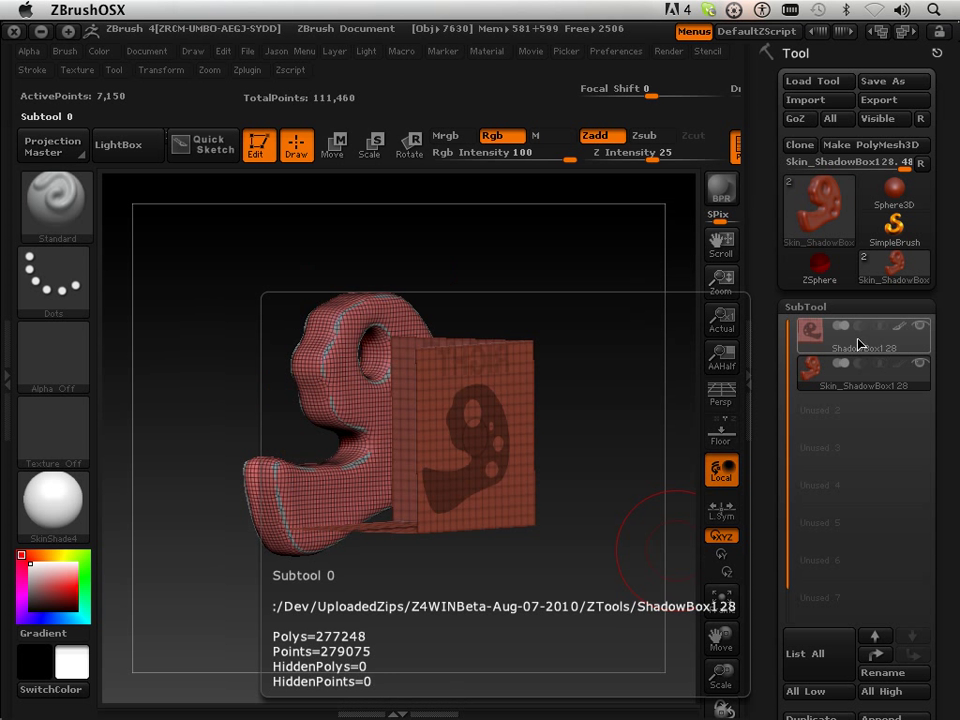
{"action": "left_click", "coordinate": [858, 344]}
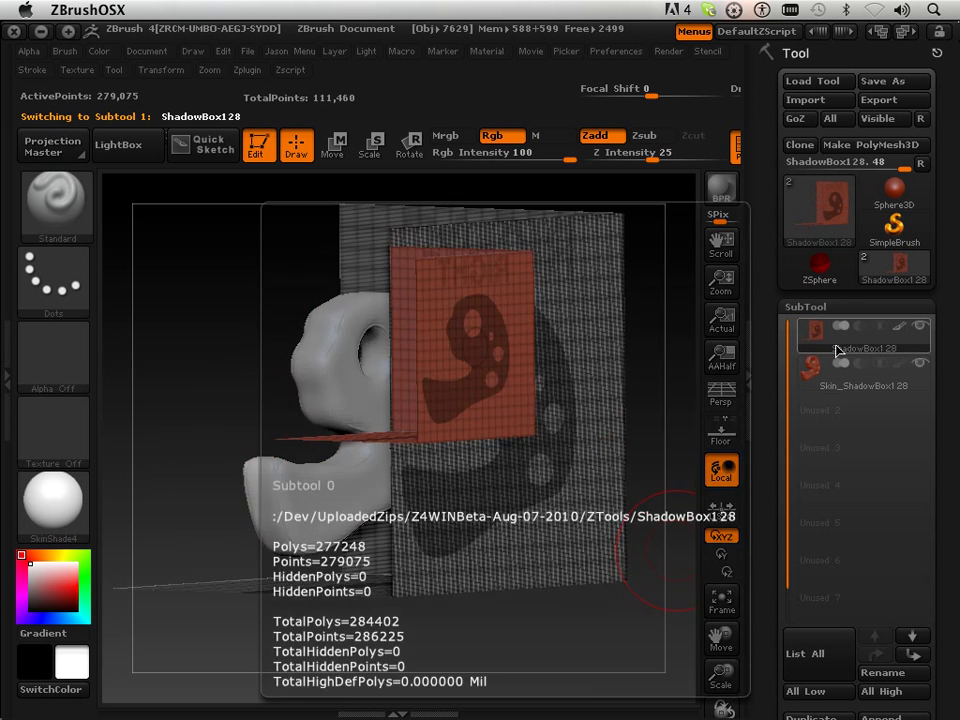
{"action": "left_click_drag", "start_coordinate": [483, 683], "coordinate": [533, 637]}
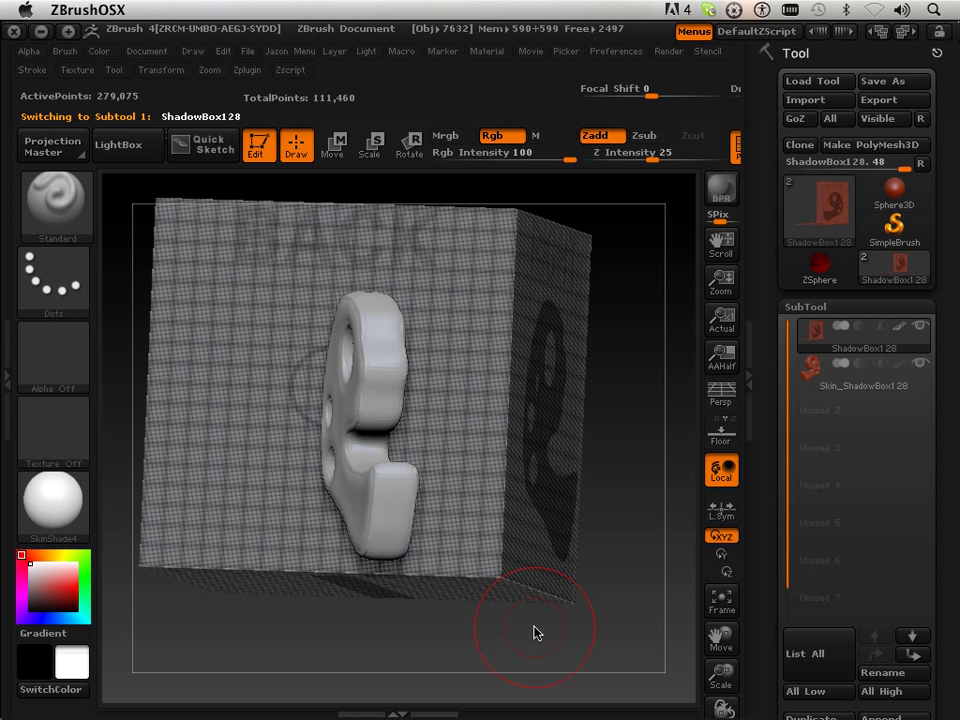
{"action": "left_click_drag", "start_coordinate": [775, 590], "coordinate": [778, 448]}
{"action": "left_click", "coordinate": [800, 586]}
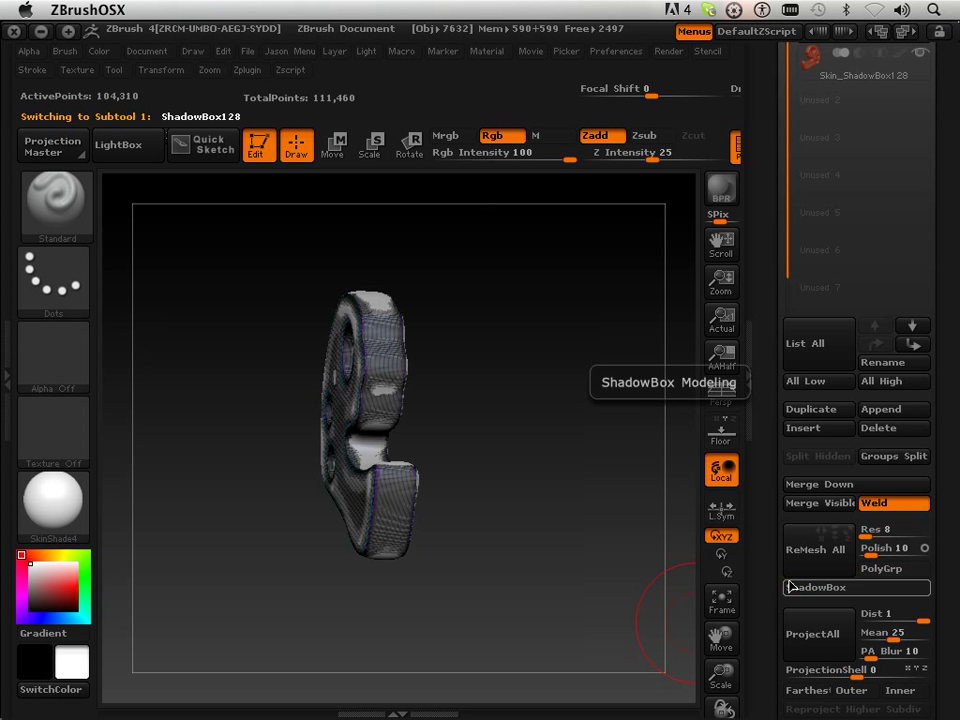
Select the Skin_ShadowBox128 subtool and project all visible subtools onto it, including their PolyPaint data.
{"action": "scroll", "coordinate": [770, 362], "scroll_direction": "up", "scroll_amount": 5}
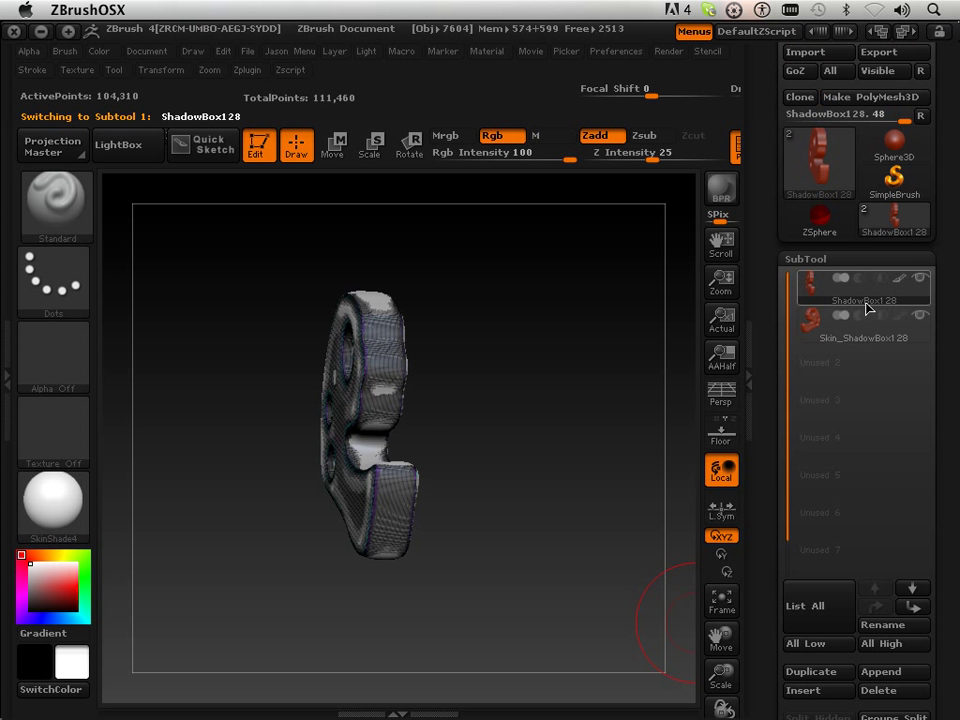
{"action": "left_click", "coordinate": [848, 332]}
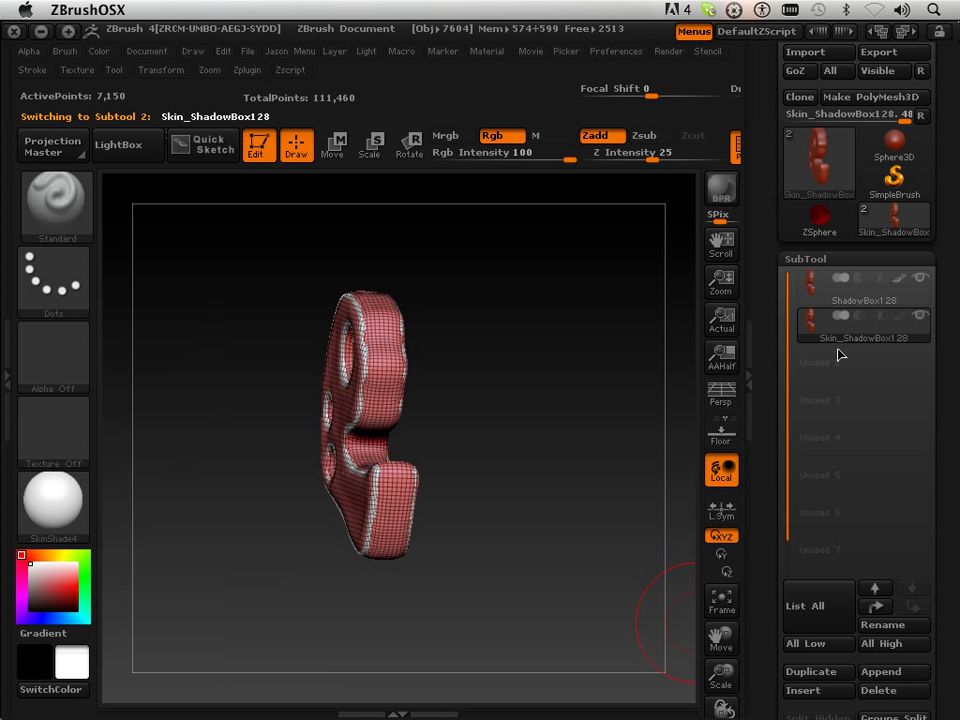
{"action": "left_click_drag", "start_coordinate": [550, 474], "coordinate": [592, 474]}
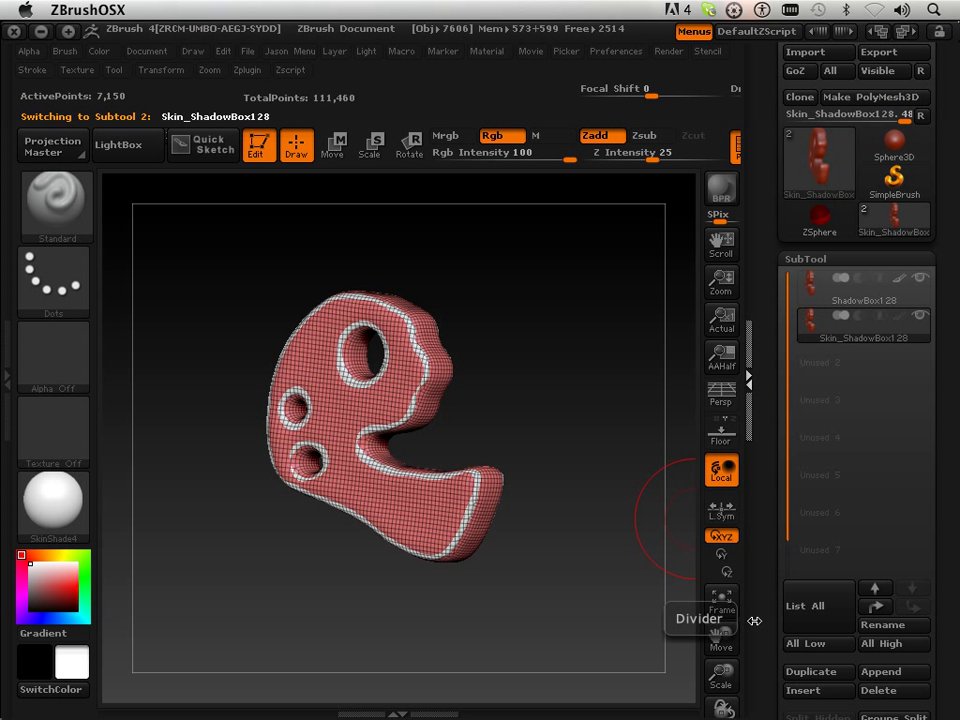
{"action": "left_click", "coordinate": [750, 562]}
{"action": "left_click", "coordinate": [955, 570]}
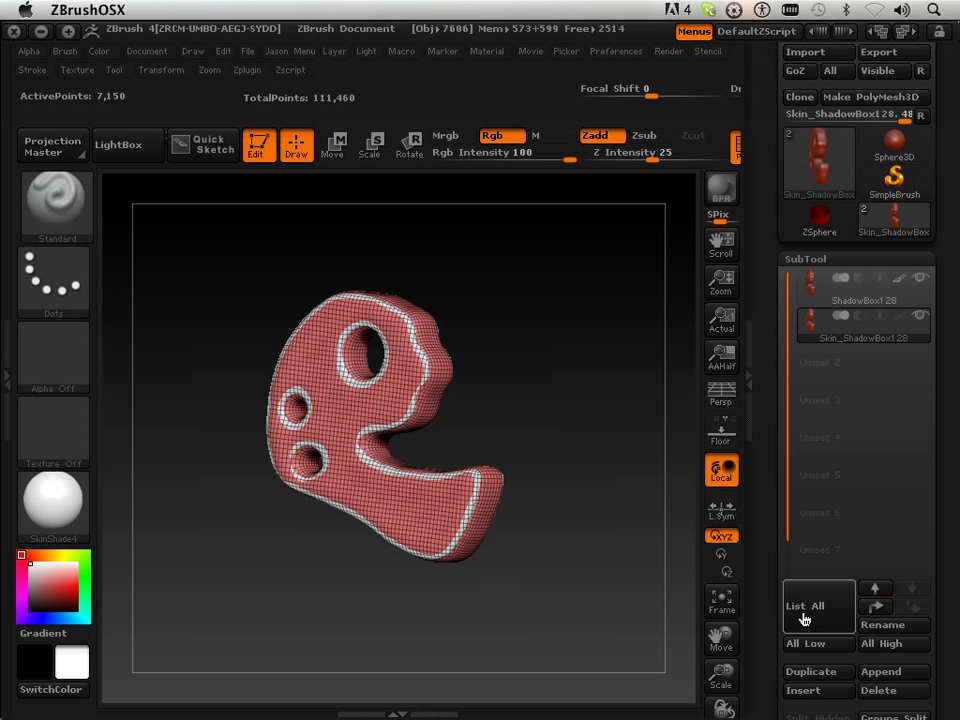
{"action": "scroll", "coordinate": [790, 470], "scroll_direction": "down", "scroll_amount": 5}
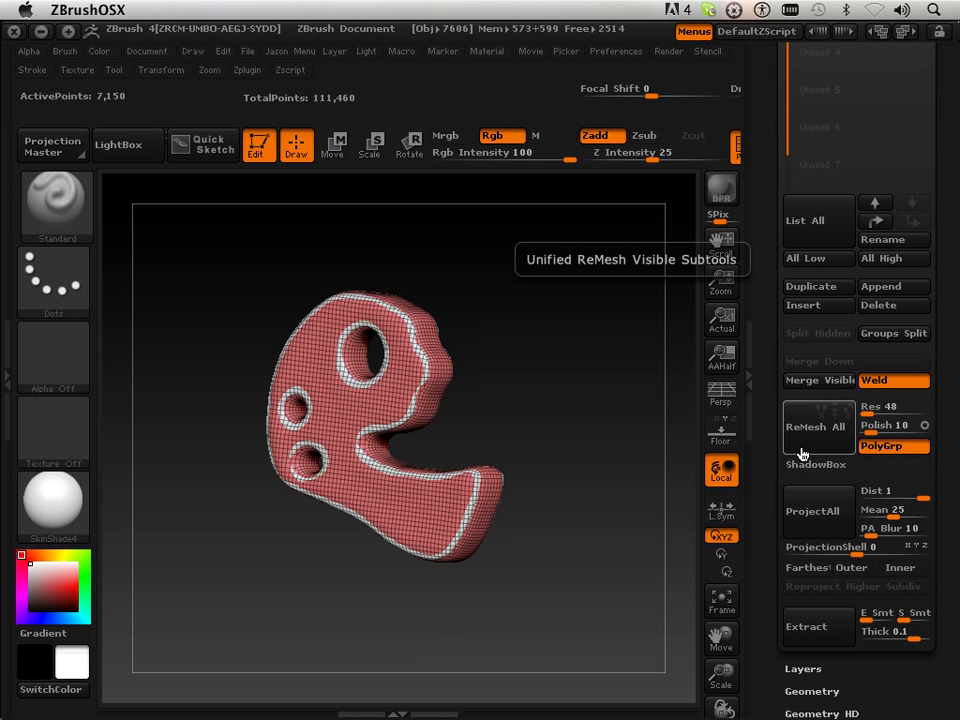
{"action": "left_click", "coordinate": [814, 508]}
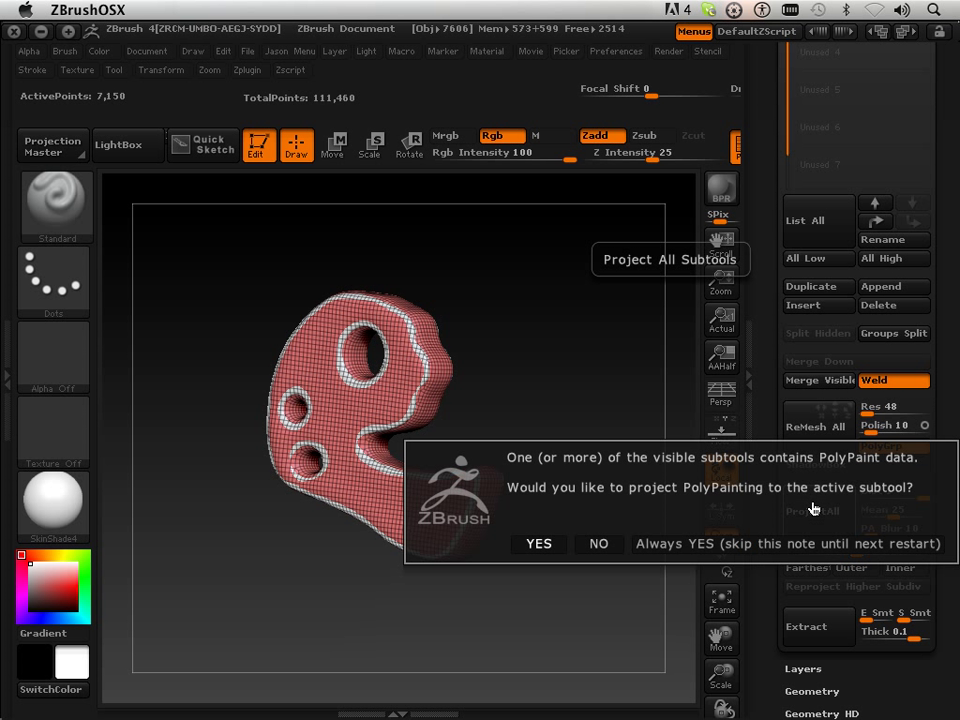
{"action": "left_click", "coordinate": [548, 547]}
{"action": "left_click_drag", "start_coordinate": [509, 446], "coordinate": [564, 414]}
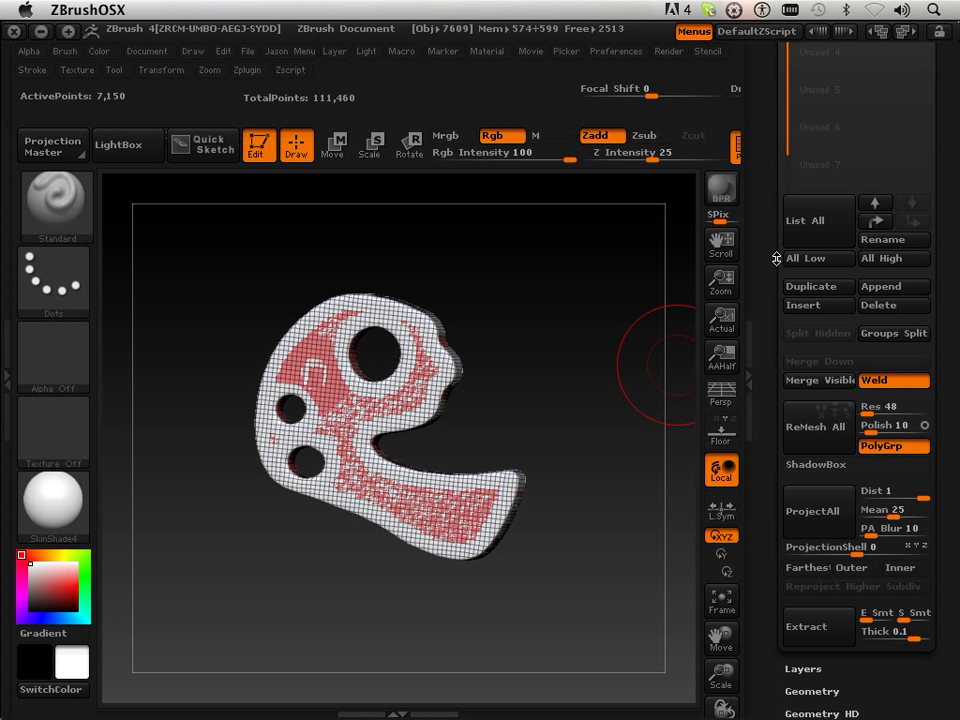
Hide the ShadowBox128 subtool and examine the edges and wireframe of the projected Skin_ShadowBox128 mesh.
{"action": "left_click_drag", "start_coordinate": [776, 258], "coordinate": [770, 421]}
{"action": "left_click", "coordinate": [921, 275]}
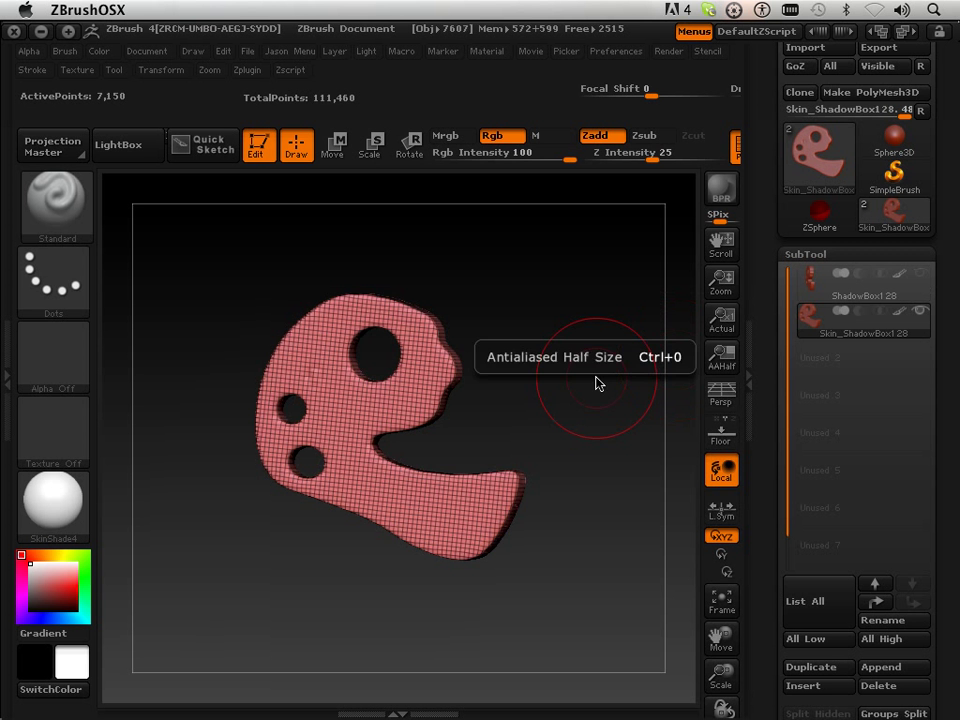
{"action": "left_click_drag", "start_coordinate": [596, 383], "coordinate": [564, 394]}
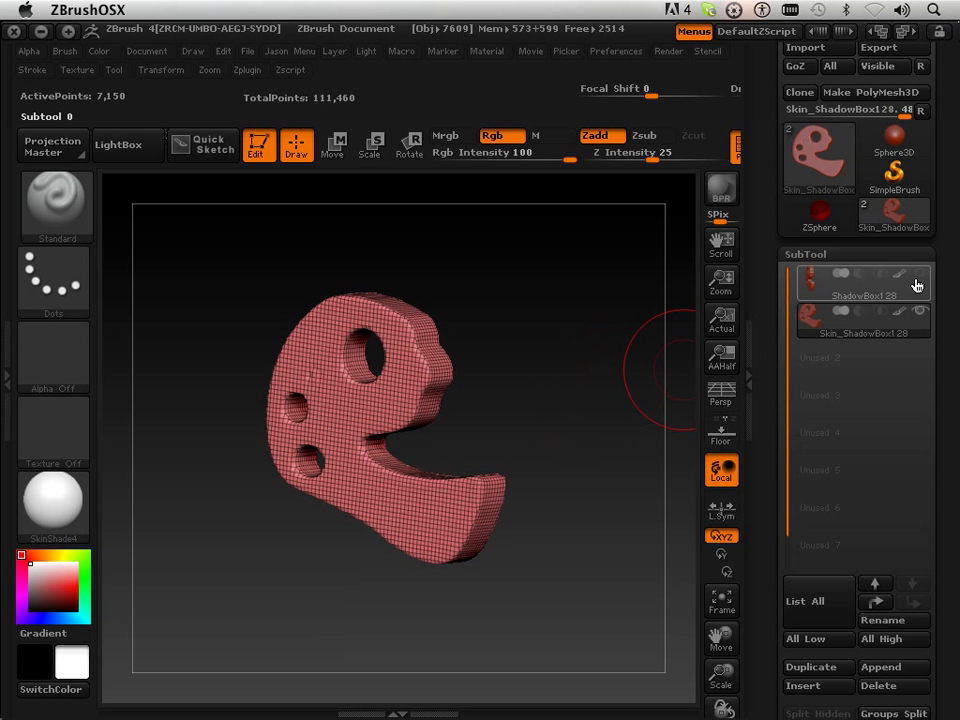
Hide the Skin_ShadowBox128 subtool, switch to ShadowBox128, and examine its holes and dense wireframe from both sides.
{"action": "left_click", "coordinate": [840, 316]}
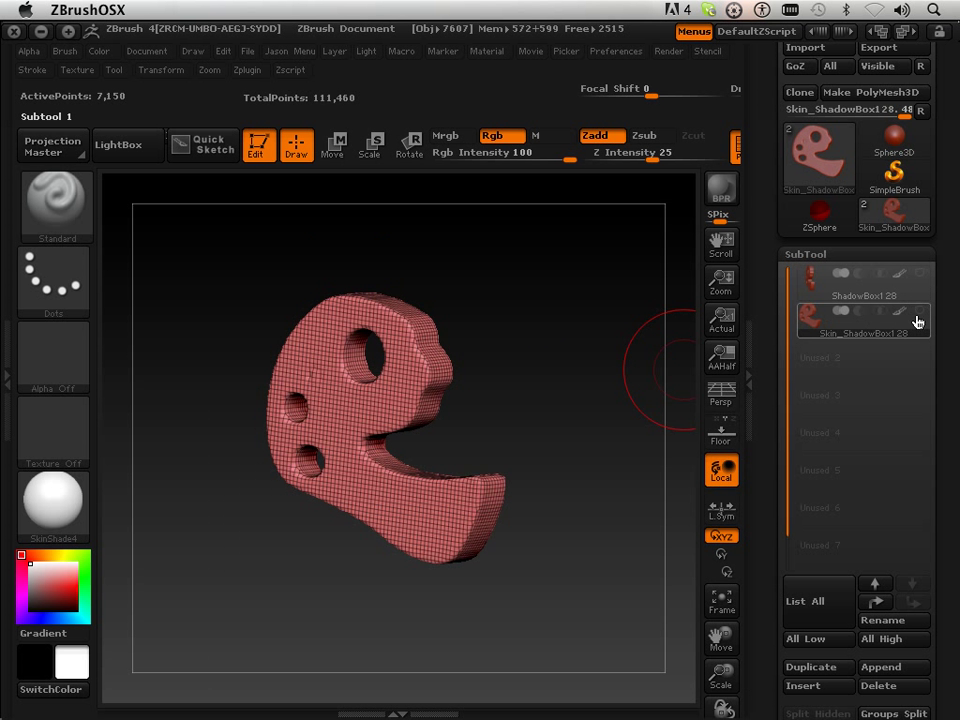
{"action": "left_click", "coordinate": [889, 278]}
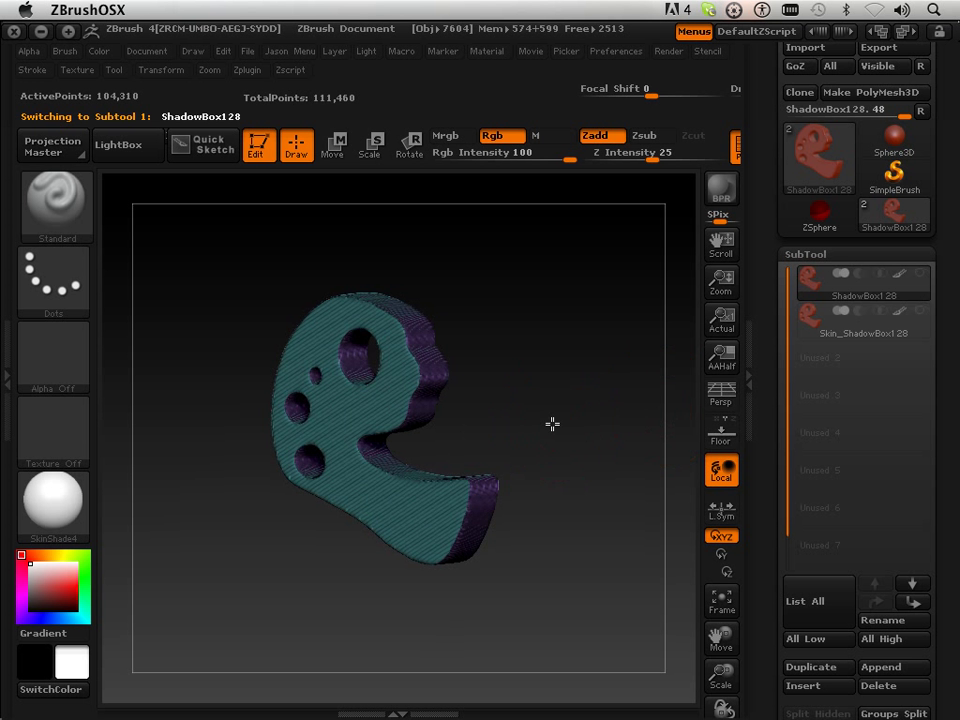
{"action": "left_click_drag", "start_coordinate": [552, 424], "coordinate": [558, 423]}
{"action": "mouse_move", "coordinate": [917, 289]}
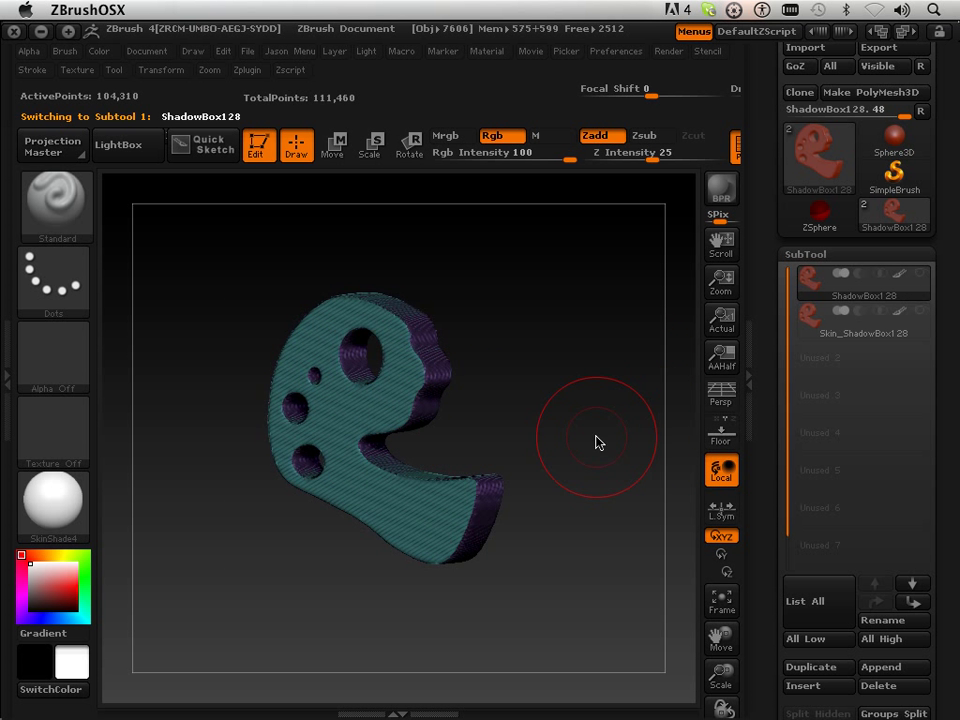
{"action": "left_click_drag", "start_coordinate": [596, 444], "coordinate": [439, 420]}
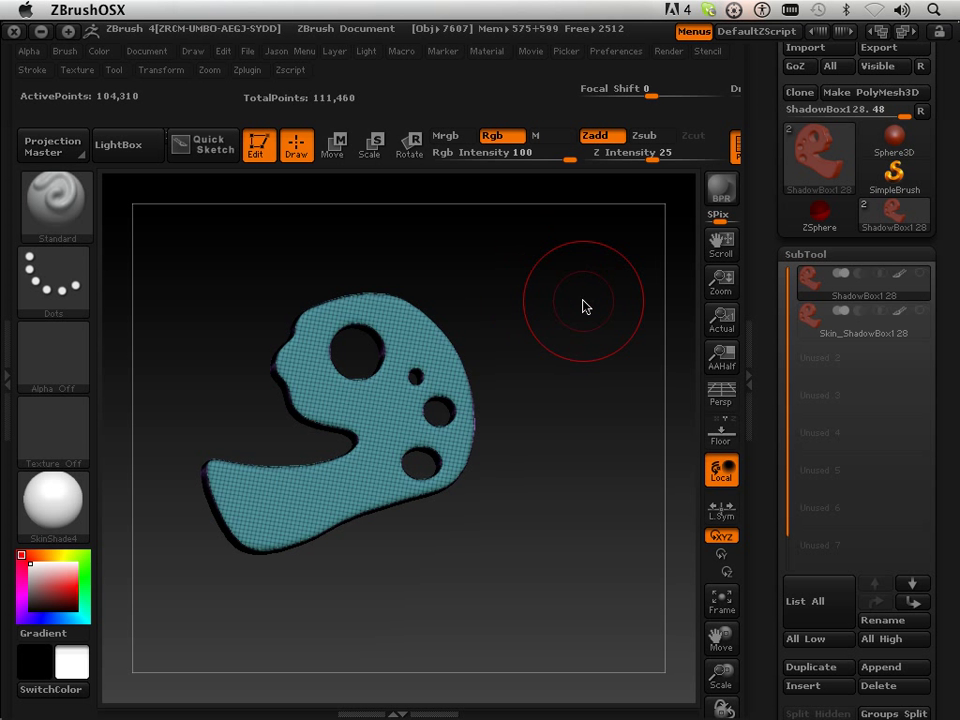
{"action": "left_click_drag", "start_coordinate": [583, 311], "coordinate": [572, 330]}
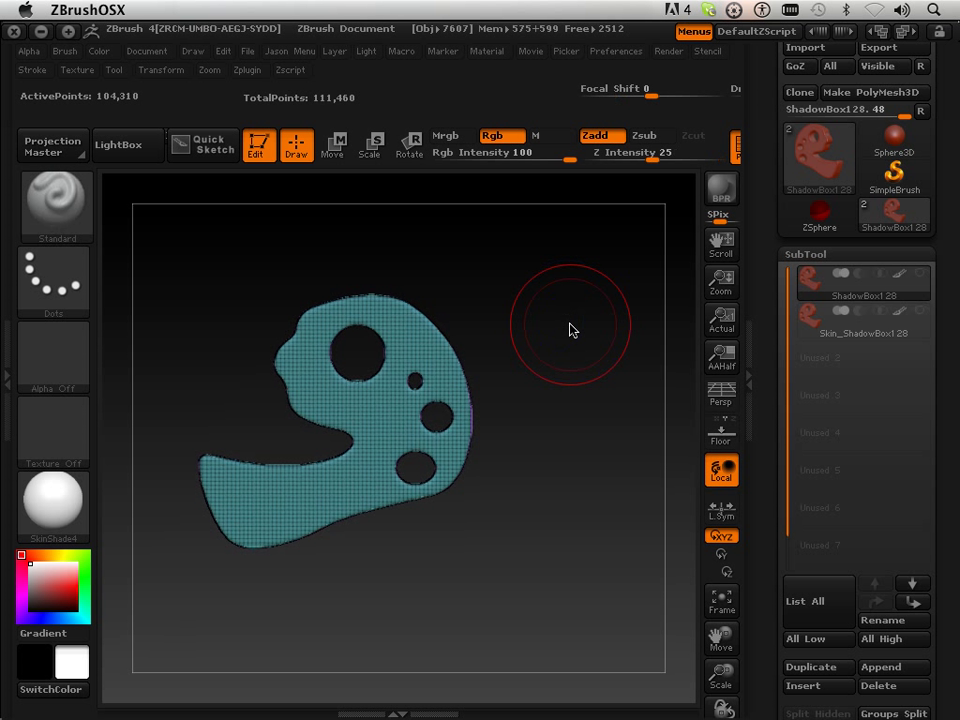